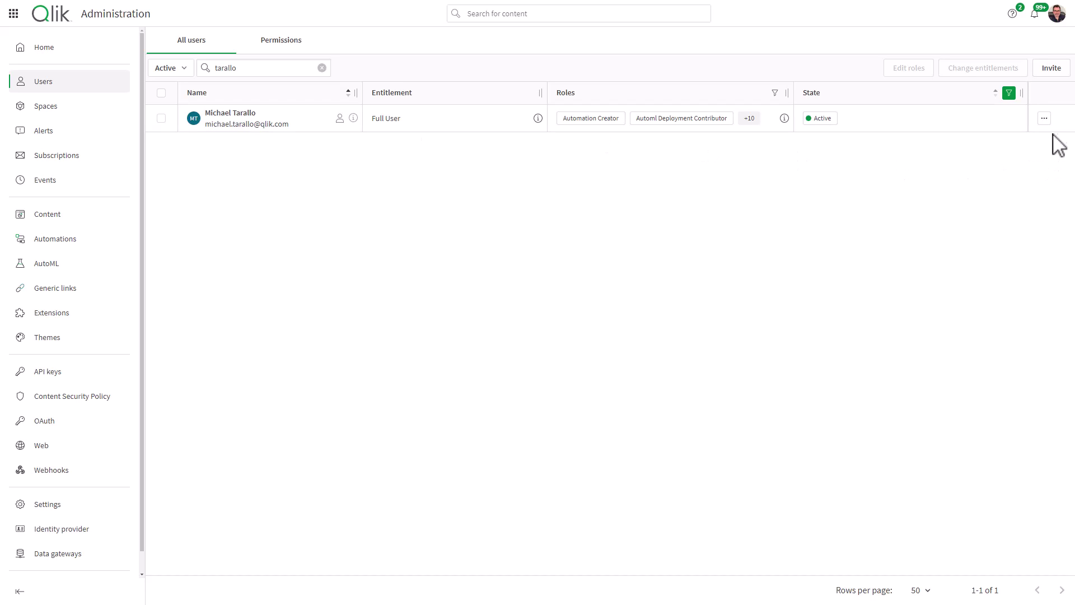
click(1044, 118)
click(979, 65)
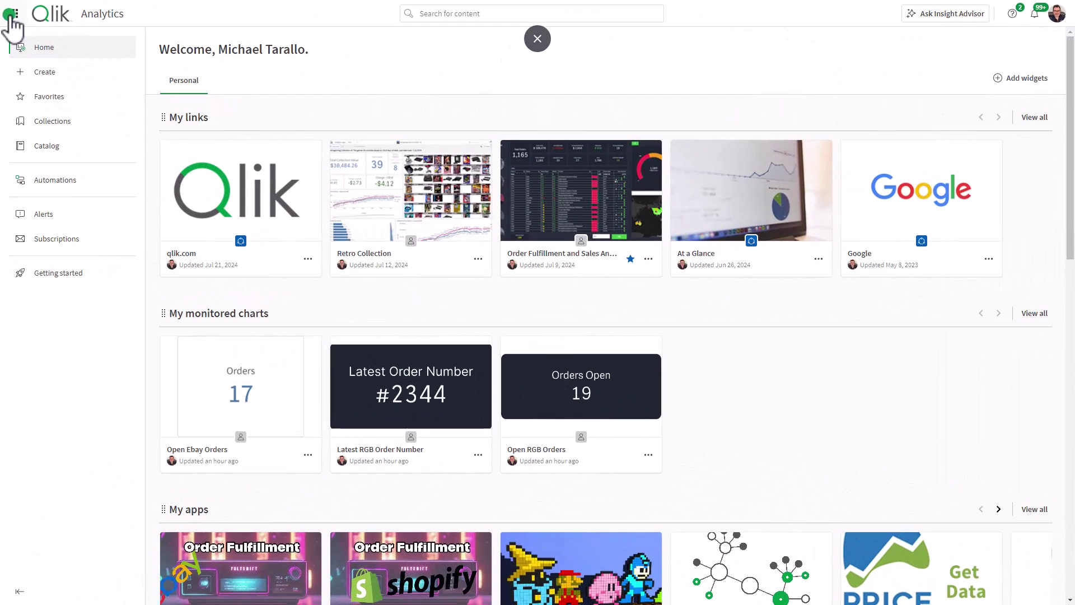
Go to the Analytics home and open the page for creating new content
click(13, 16)
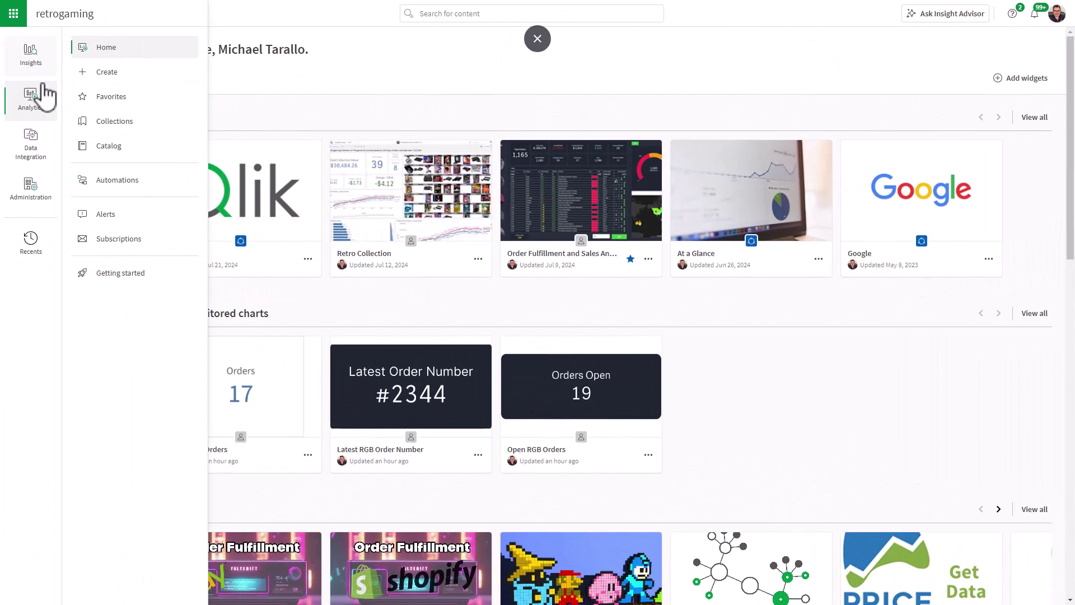
click(111, 50)
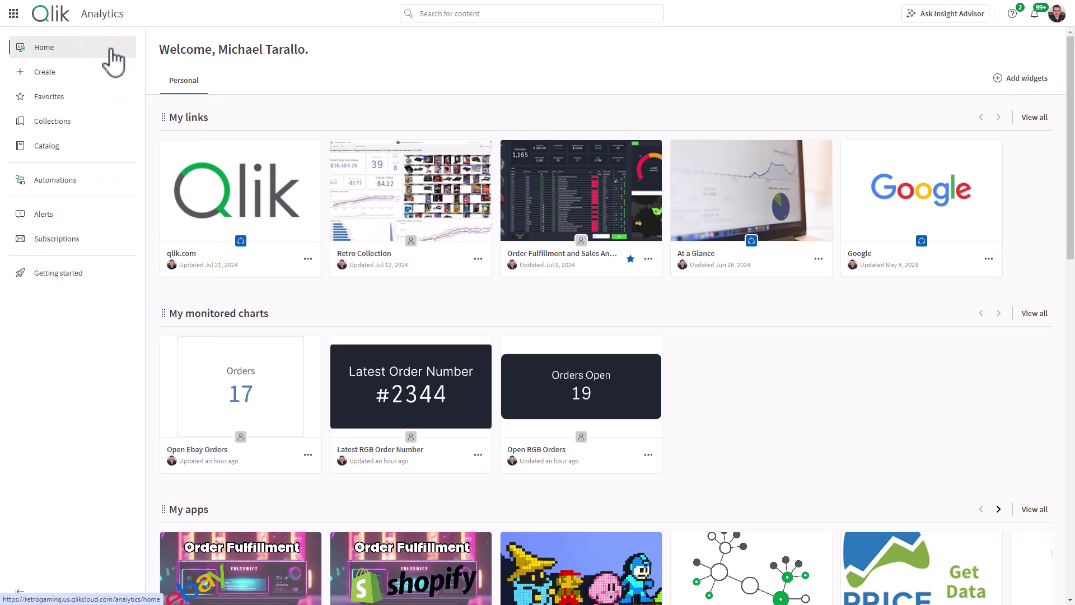
click(76, 81)
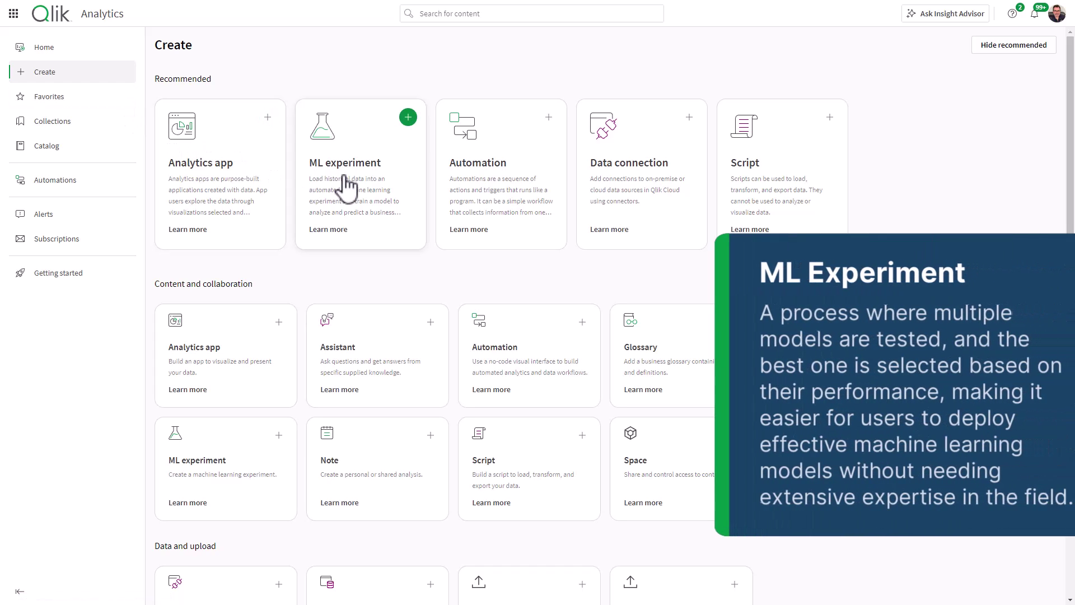
Create an ML experiment named "Do More Late Deliveries" in the "AutoML - Do More space" space
click(408, 117)
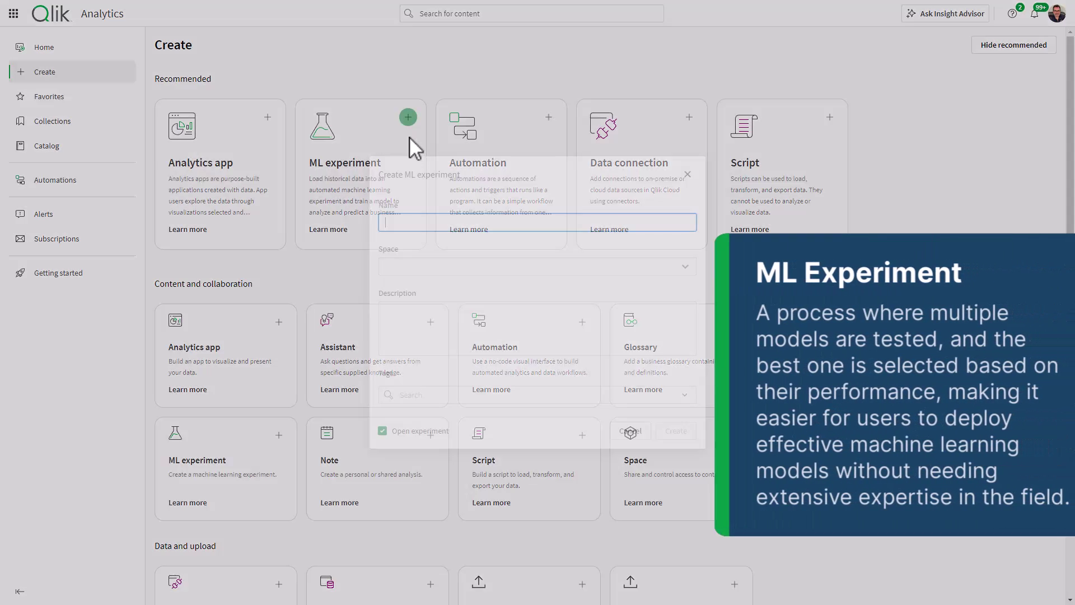
click(684, 268)
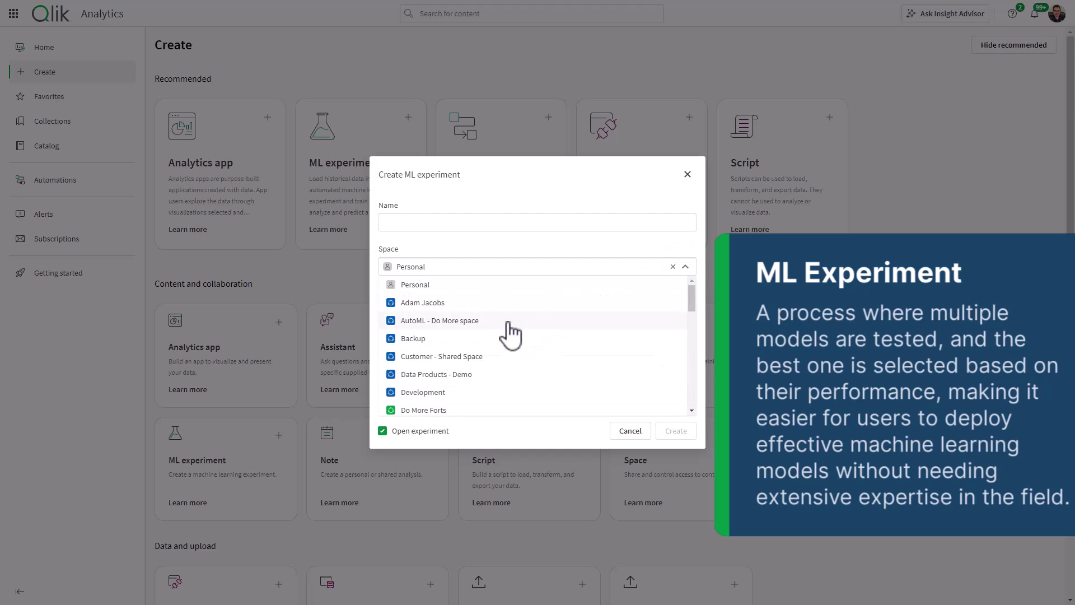
click(474, 320)
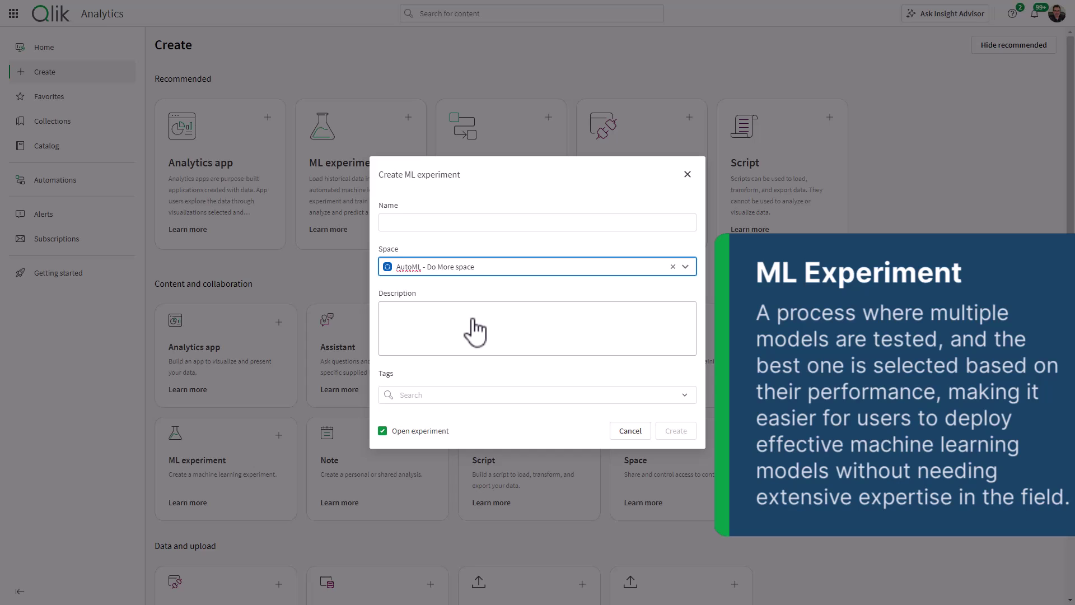
click(426, 223)
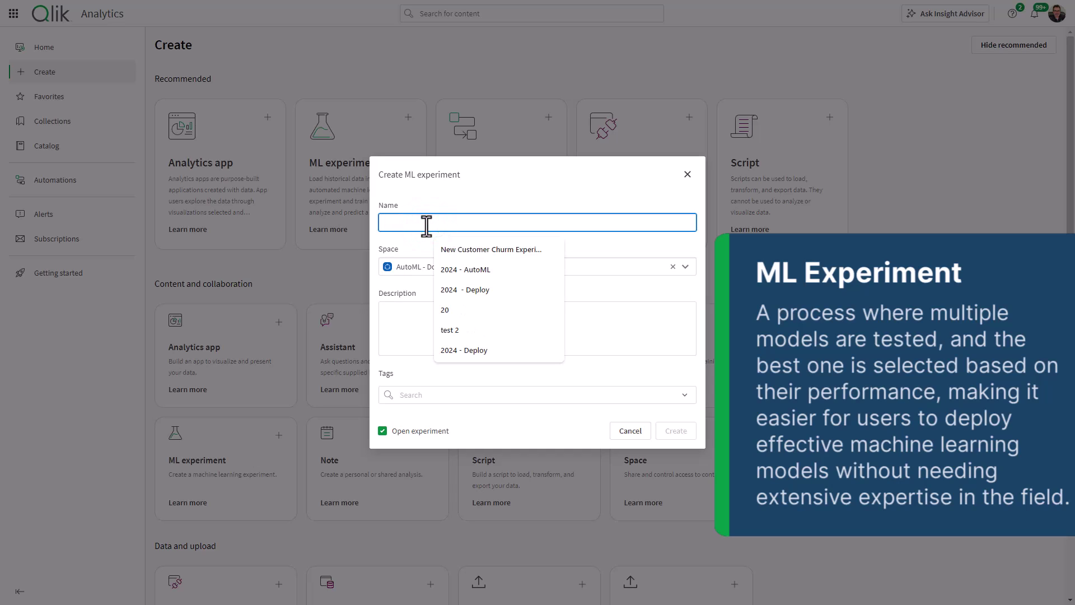
text(Do More La)
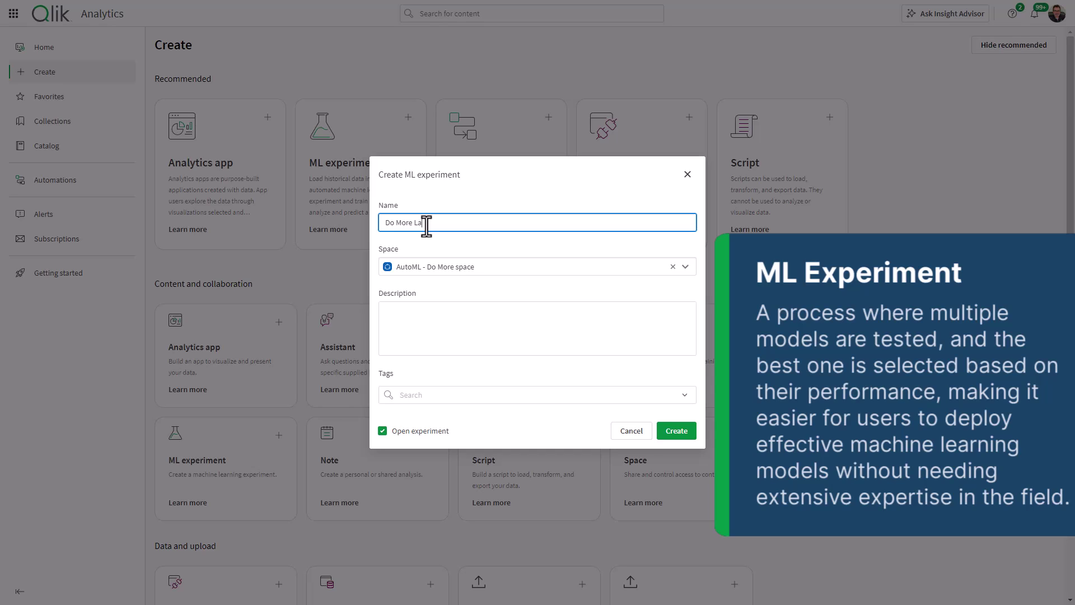
text(te Deliveries)
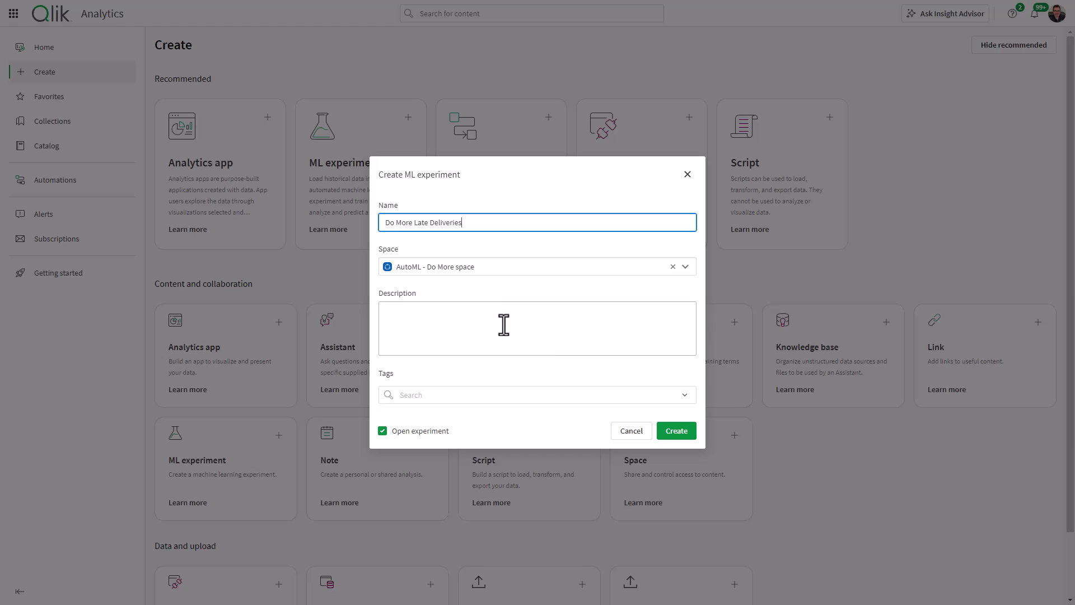
click(678, 438)
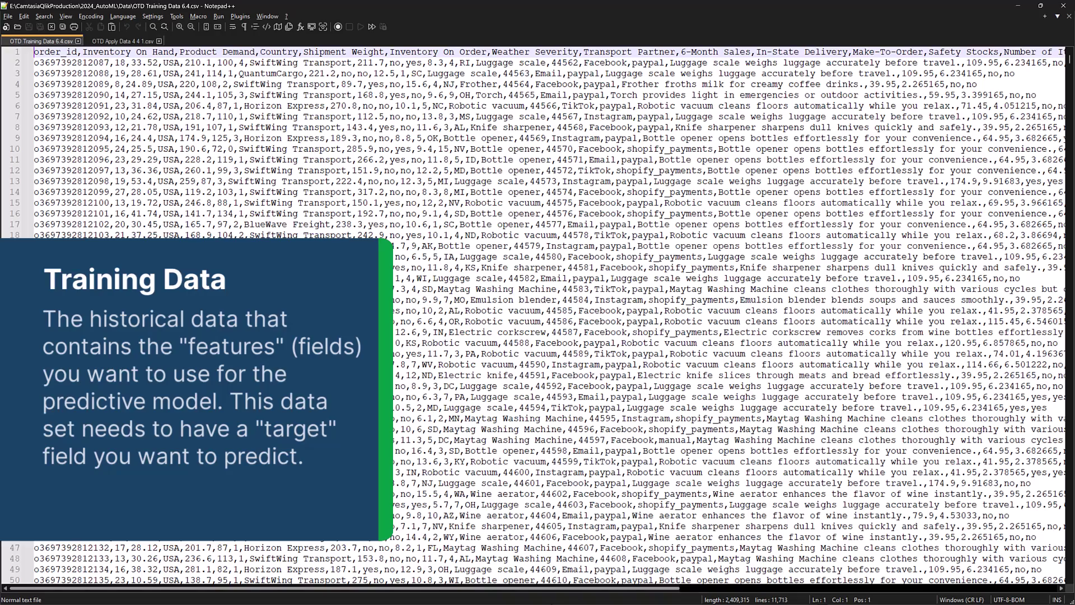
Examine the column headers of OTD Training Data 6.4.csv in Notepad++
scroll(345, 588, right, 10)
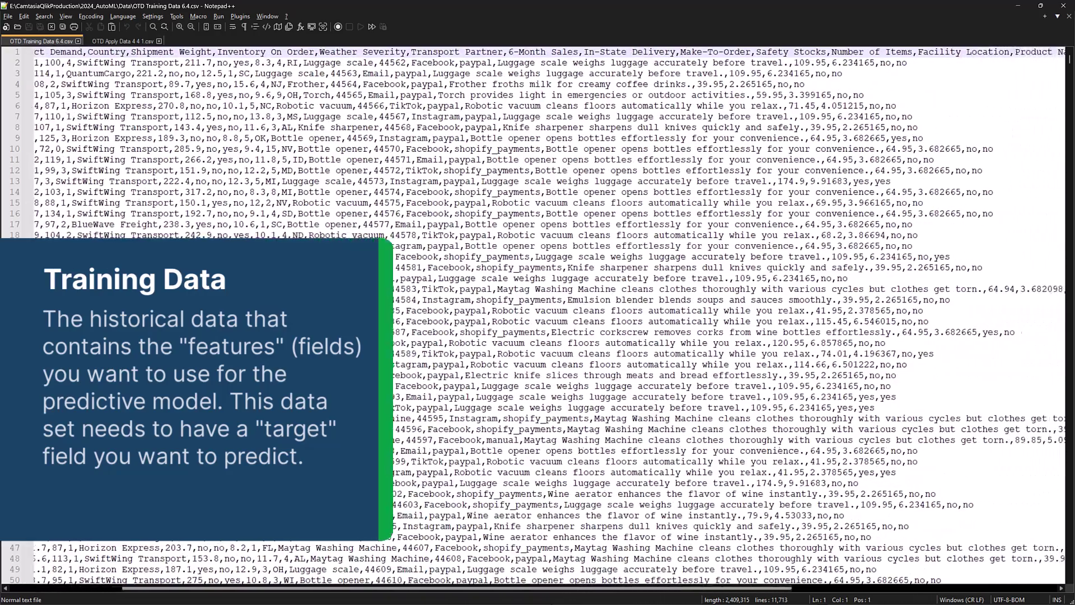
scroll(537, 313, right, 4)
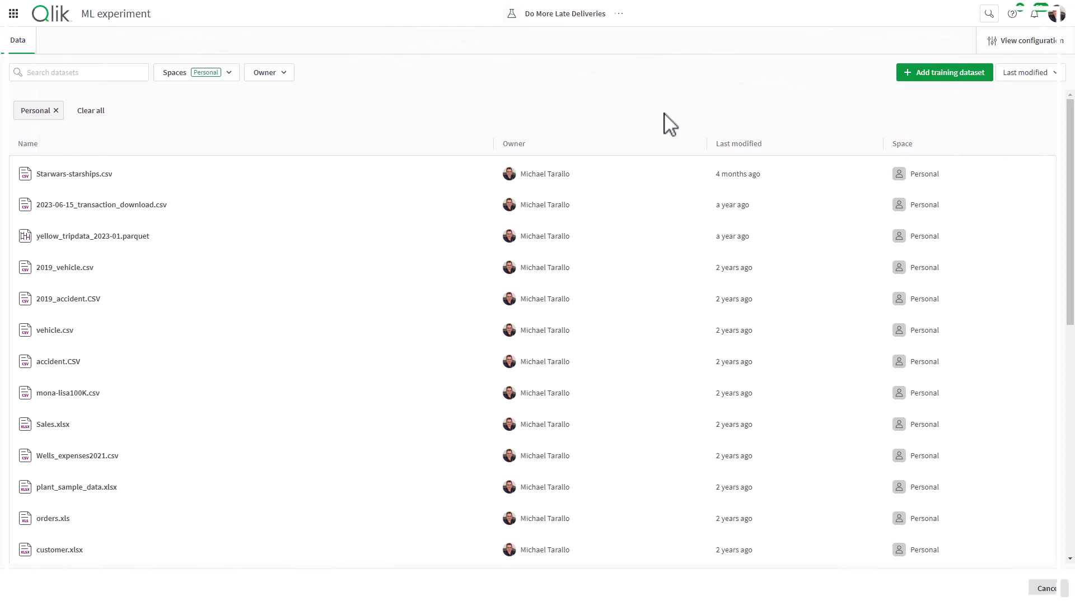
In the ML experiment in Qlik, filter the available datasets to the "AutoML - Do More space" space
click(228, 73)
click(290, 100)
click(261, 153)
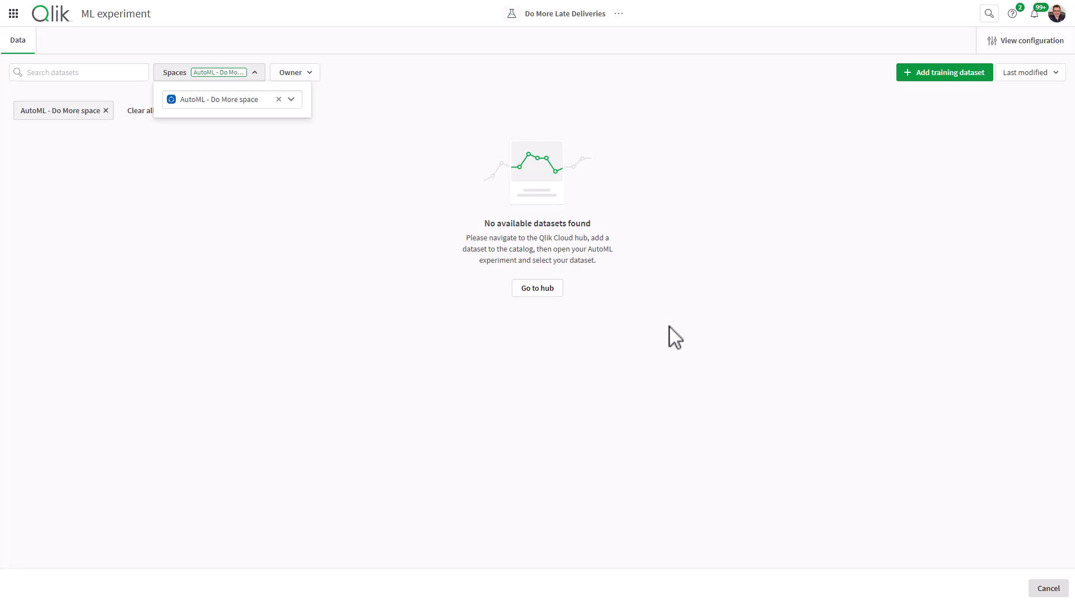
Upload OTD Training Data 6.4.csv to the experiment as its training dataset
click(941, 70)
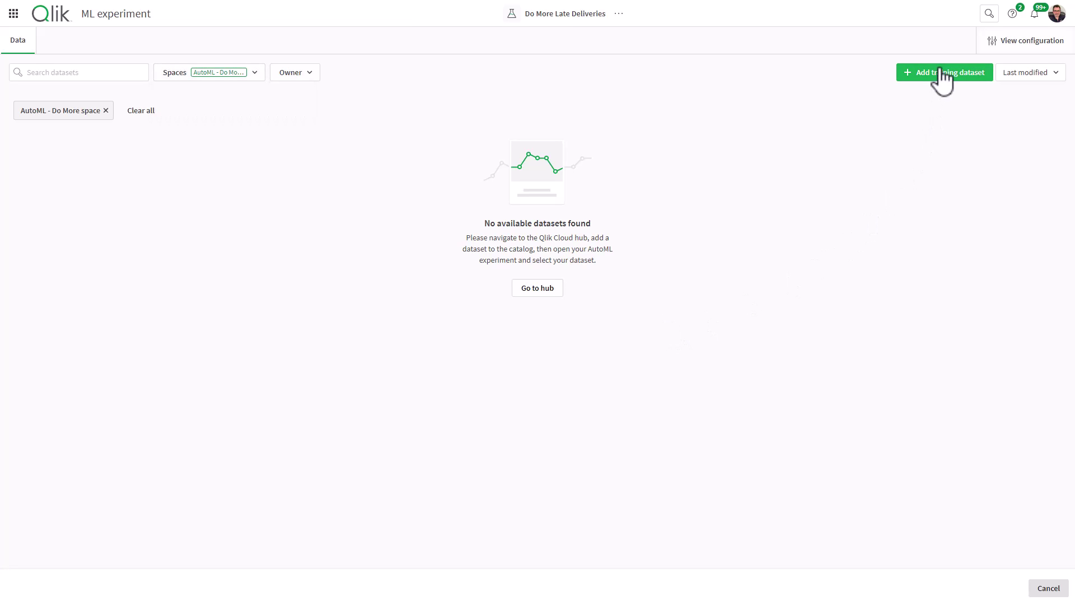
click(942, 68)
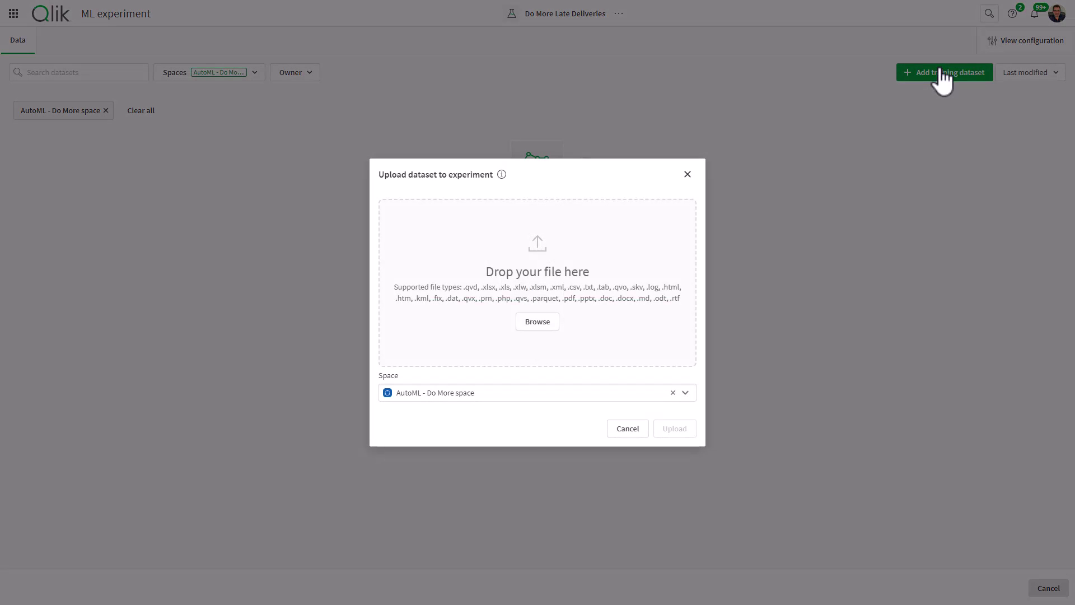
click(537, 325)
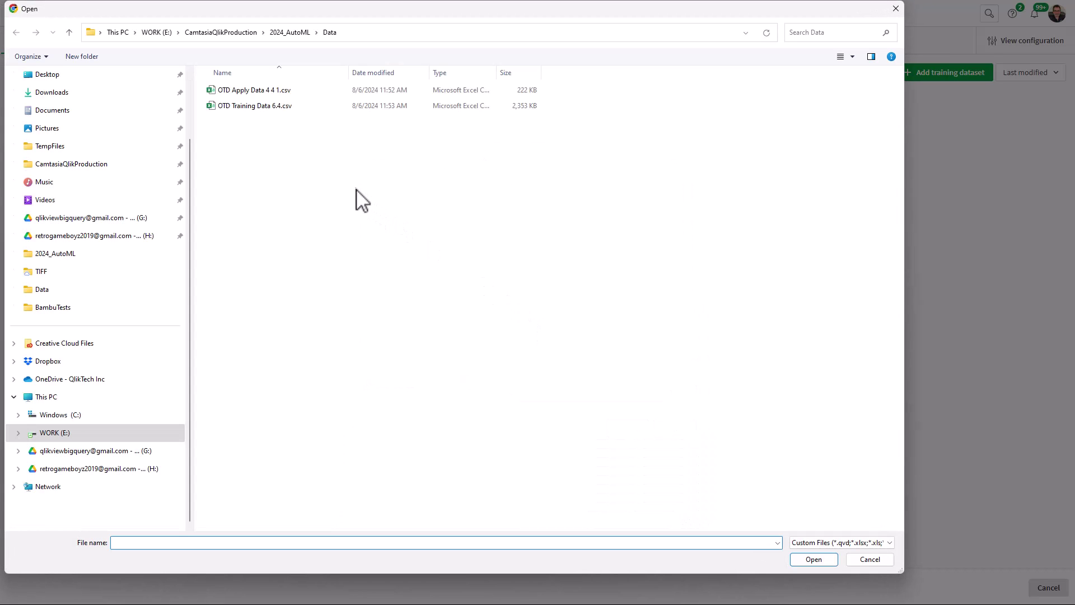
double_click(284, 105)
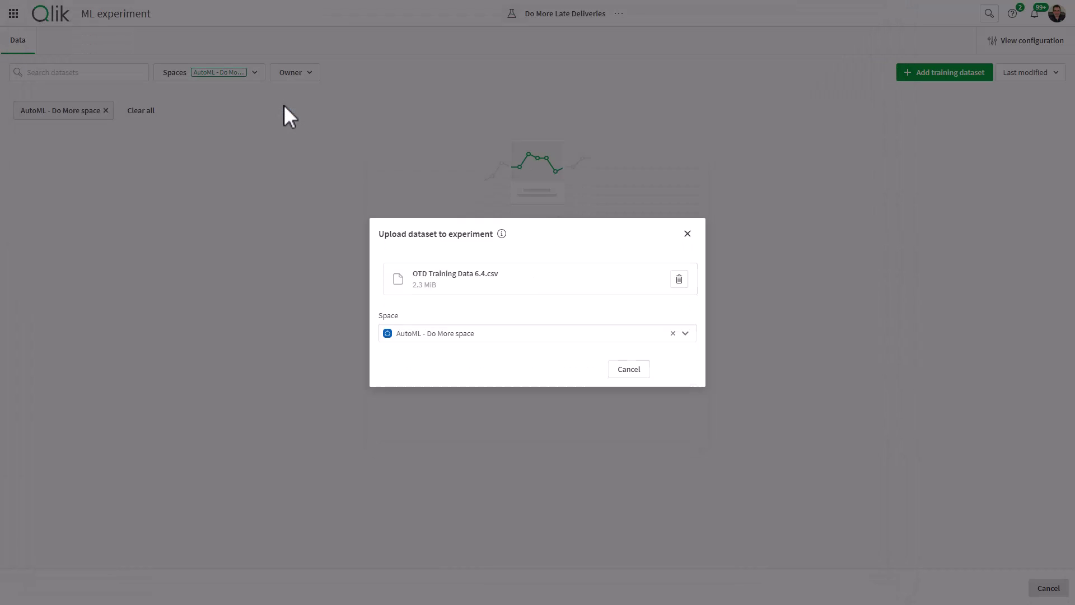
click(679, 375)
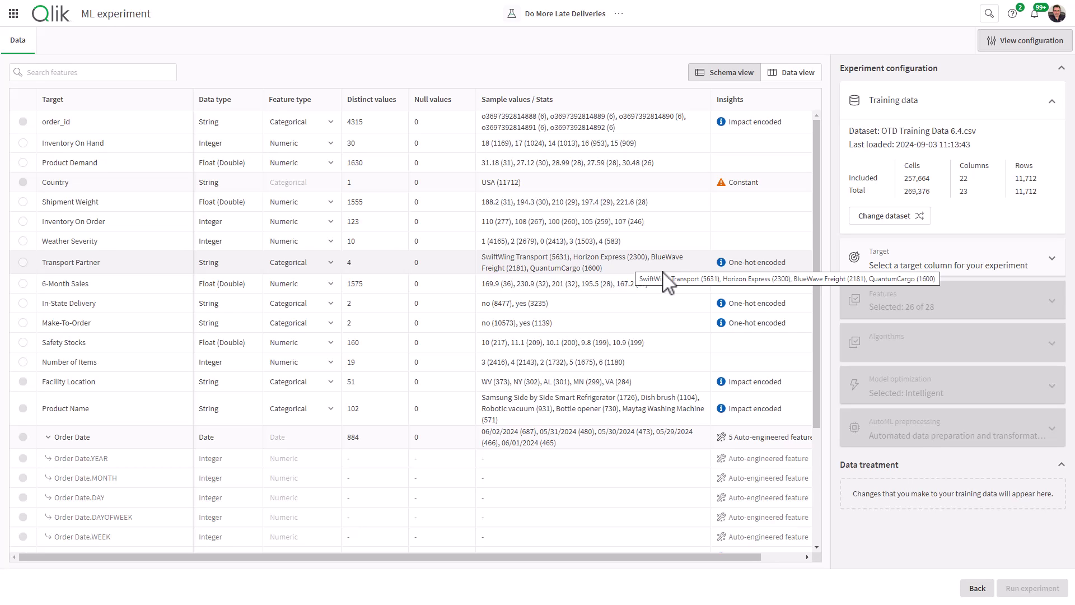
Select Shipped Late as the experiment's target column and run the experiment with all available features
drag(813, 304, 825, 451)
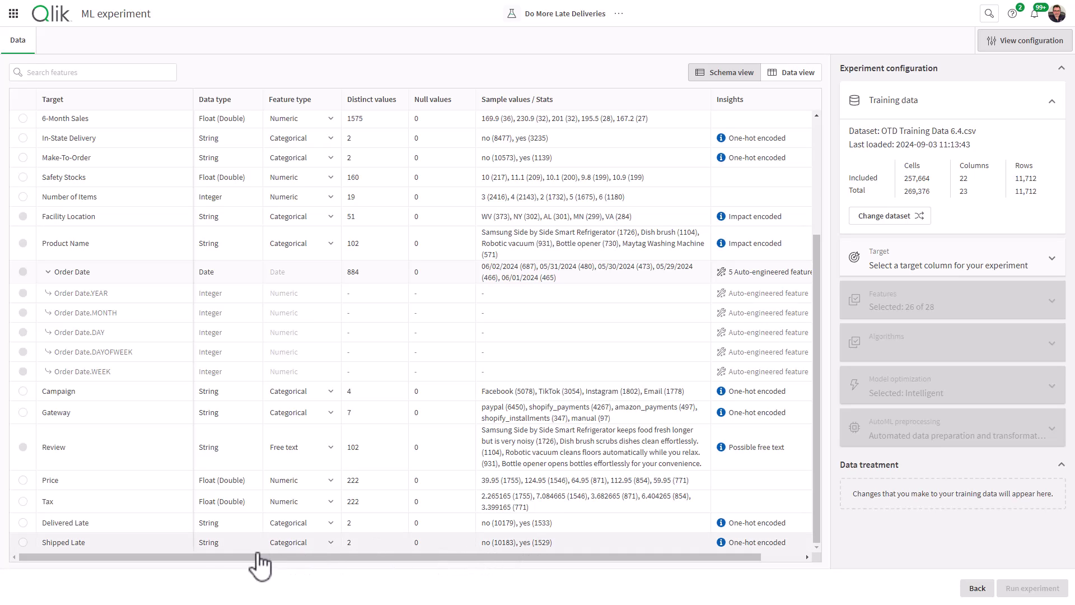
click(23, 542)
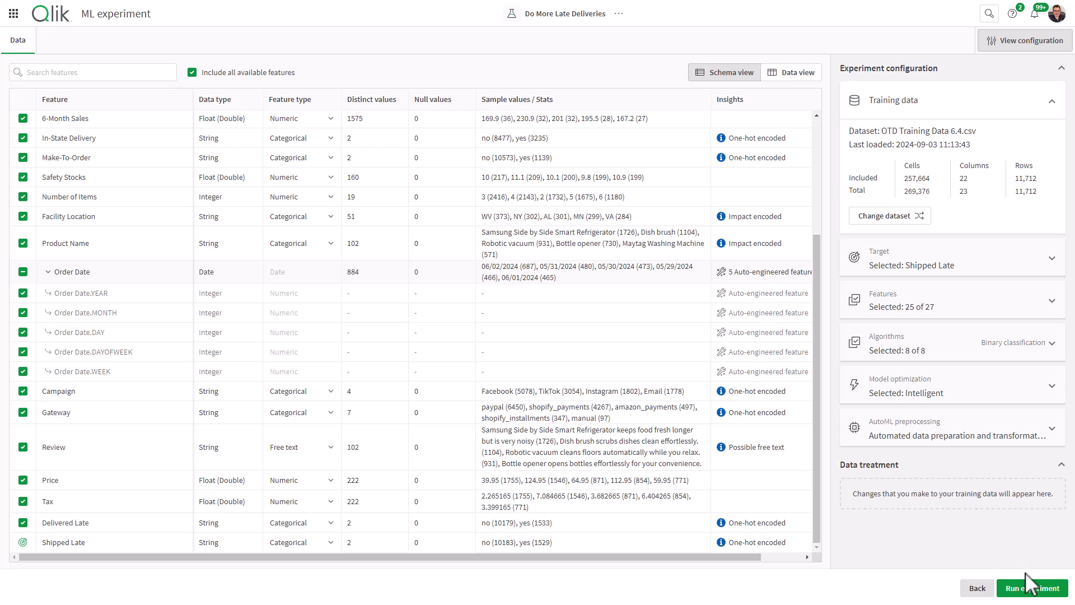
click(1034, 588)
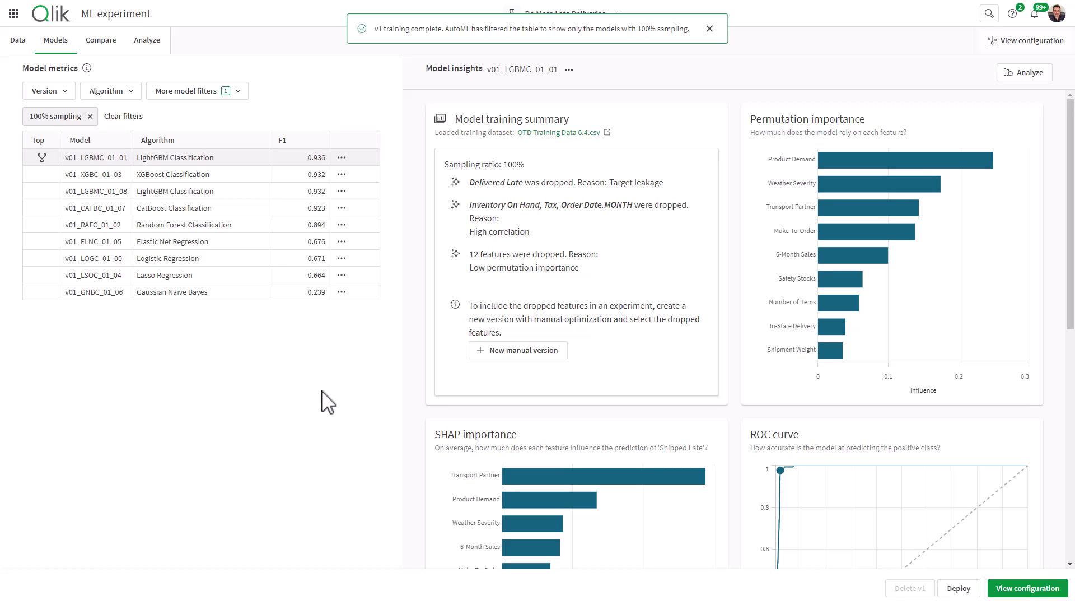
Look over the algorithm filter options and compare the insights of the XGBoost model v01_XGBC_01_03 with the top LightGBM model
click(122, 93)
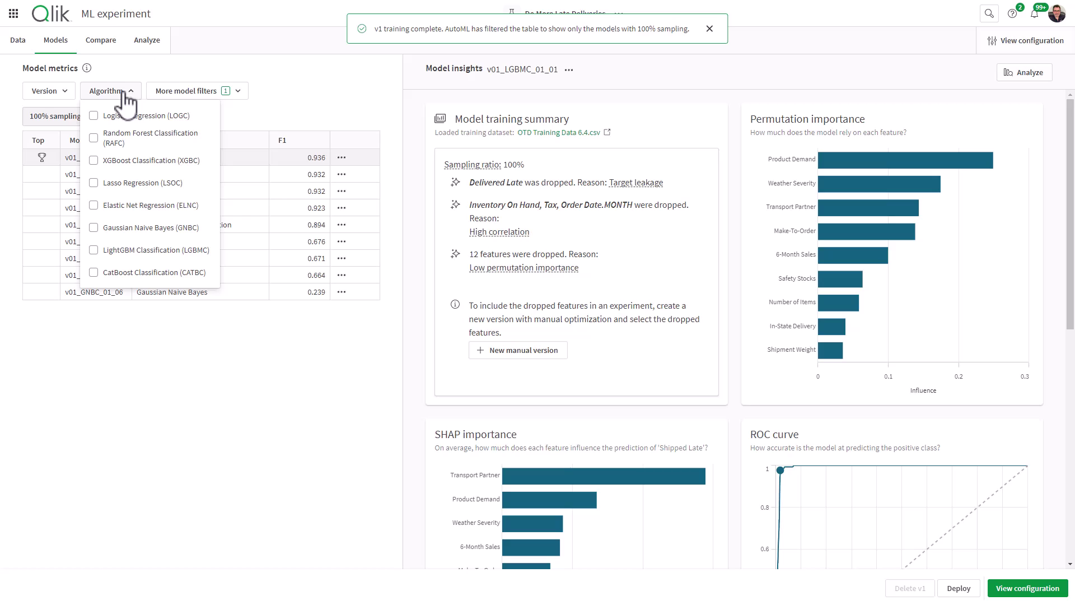
click(326, 101)
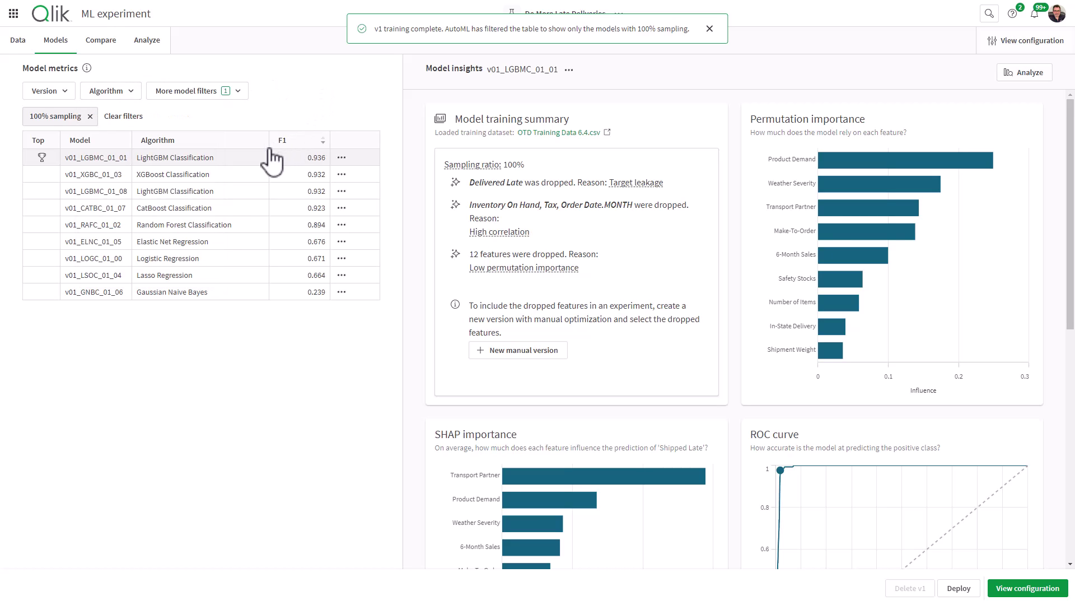
click(231, 176)
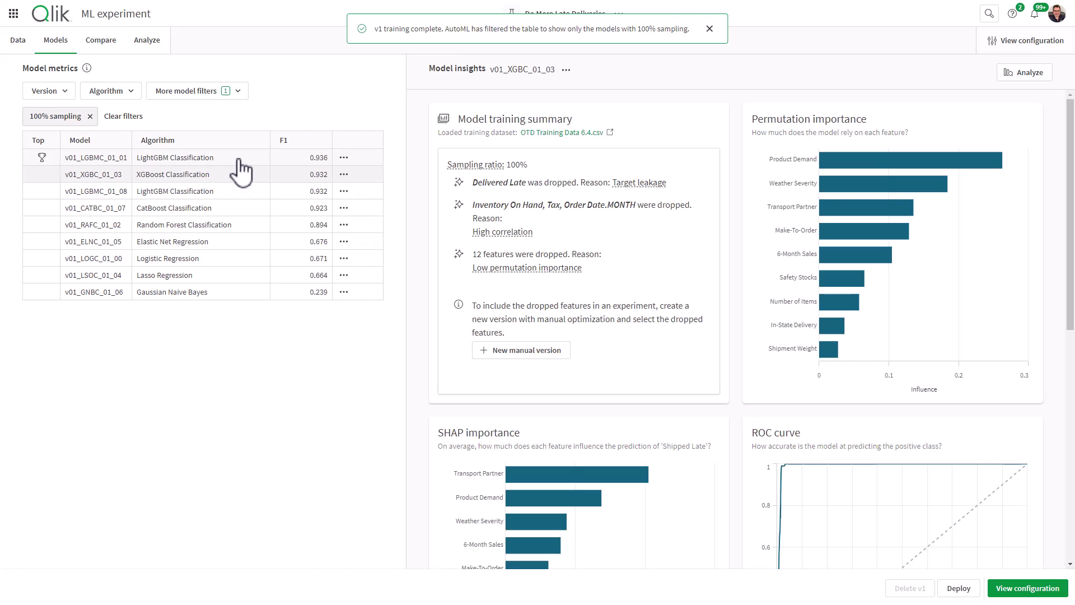
click(238, 160)
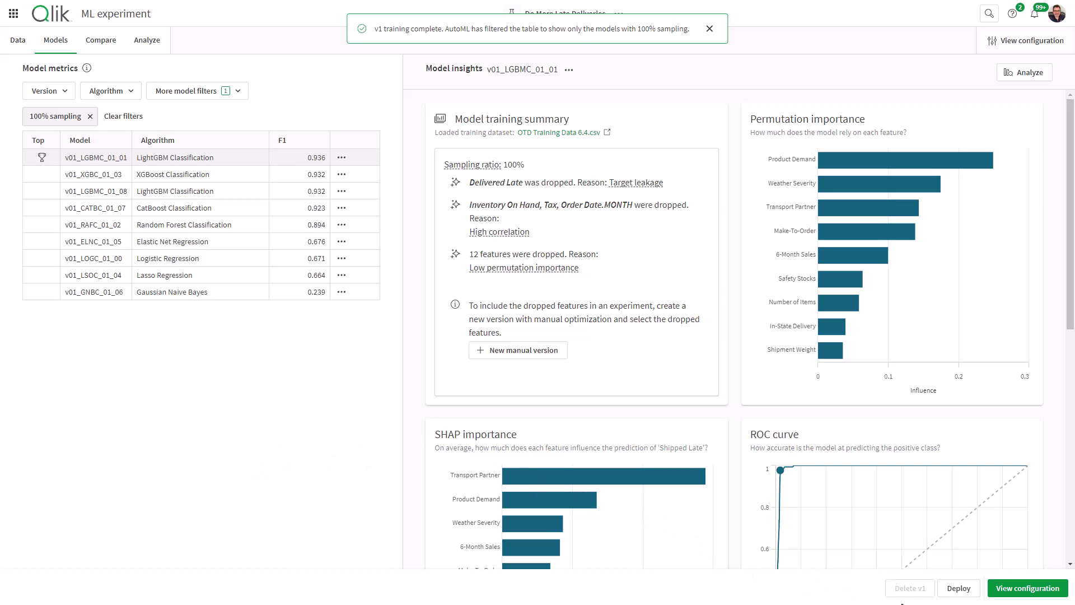
Deploy the top LightGBM model under the name "Late Deliveries Deploy" and open the new ML deployment
click(958, 588)
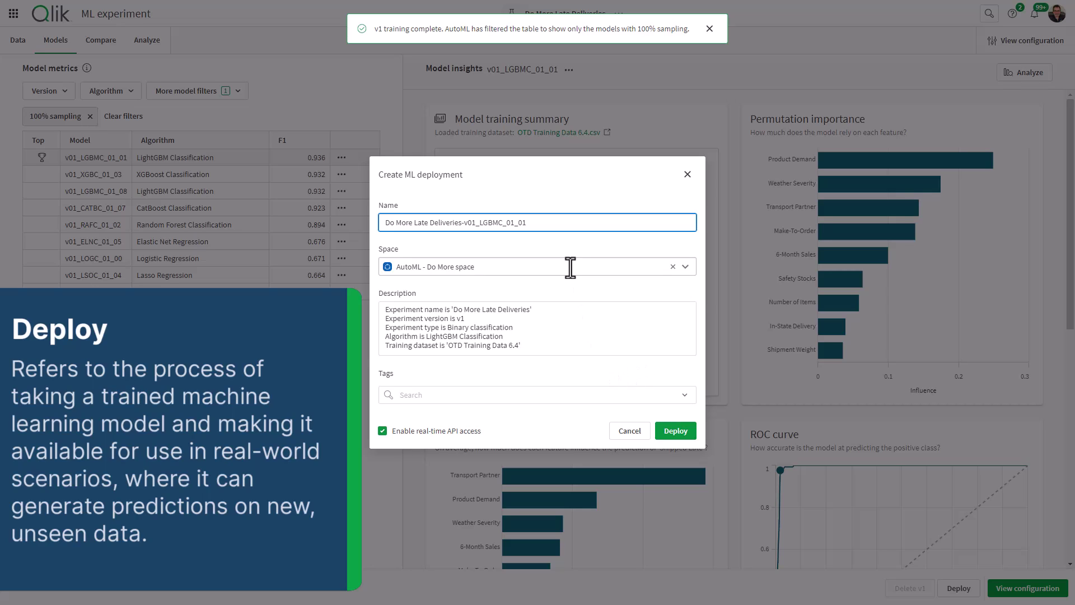
drag(546, 222, 379, 227)
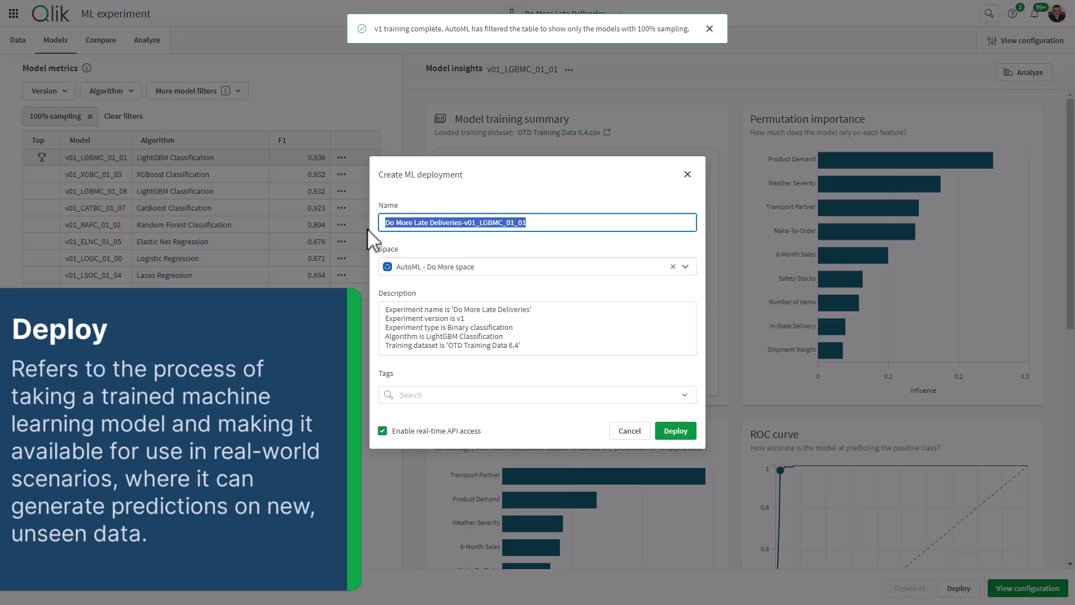
text(Late De)
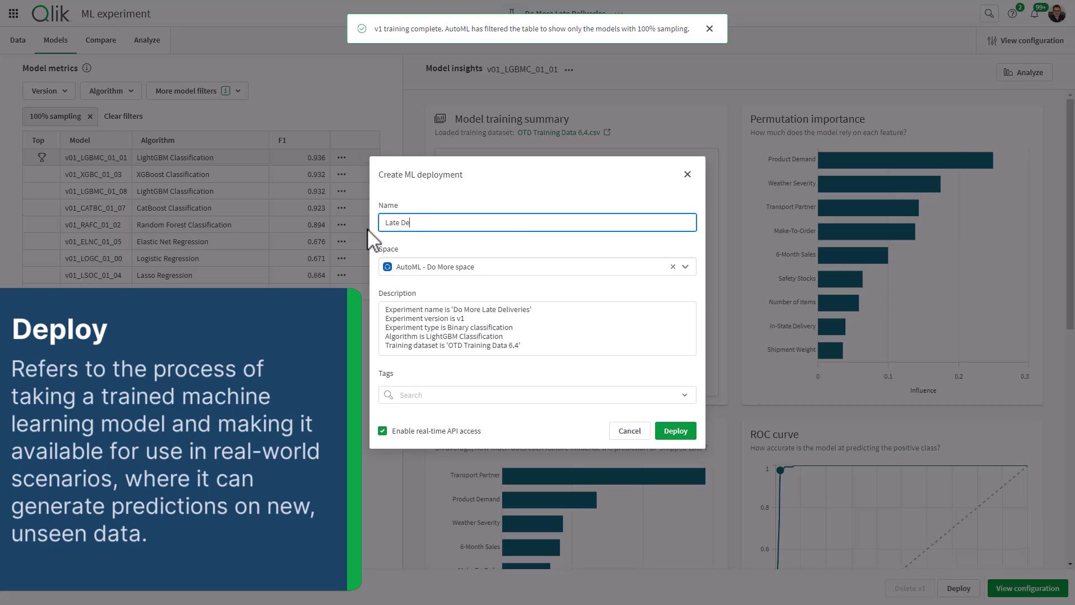
text(liveries Deploy)
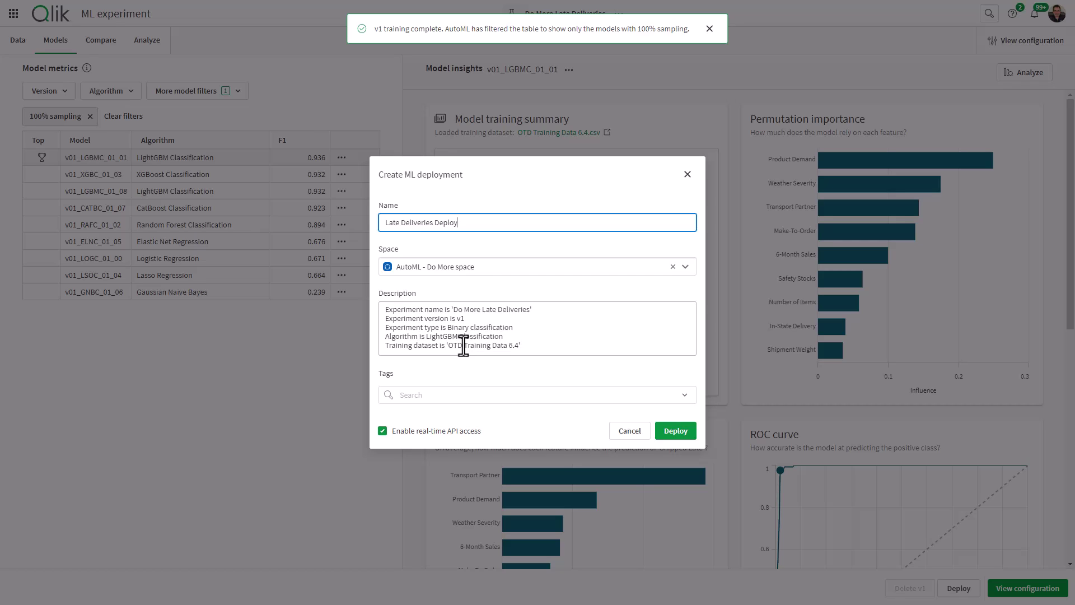
click(682, 435)
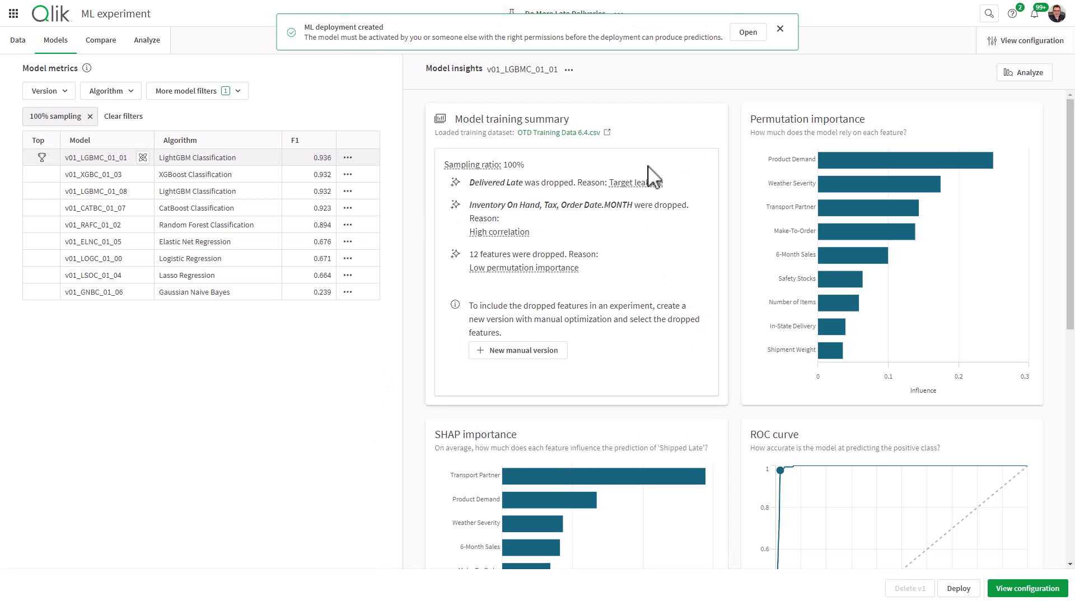
click(754, 34)
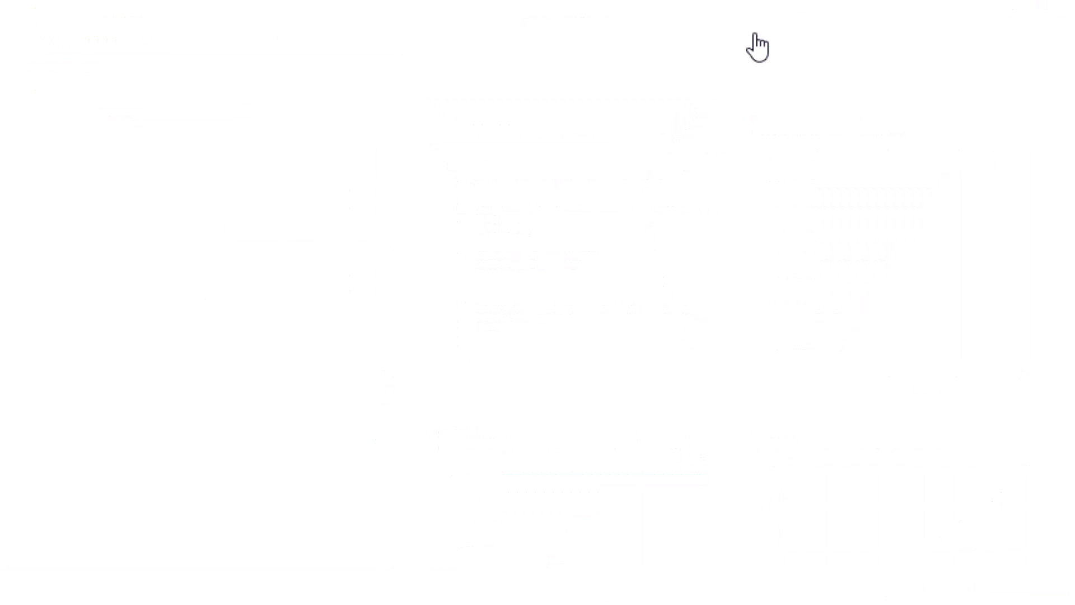
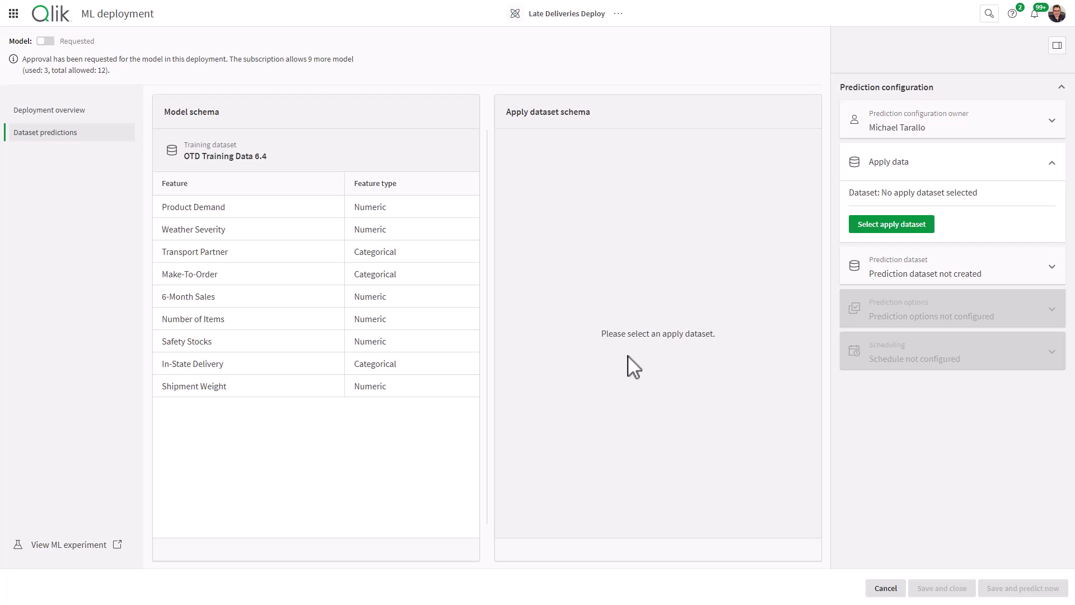
Upload OTD Apply Data 4 4 1.csv to AutoML - Do More space as the apply dataset for the prediction configuration
click(898, 232)
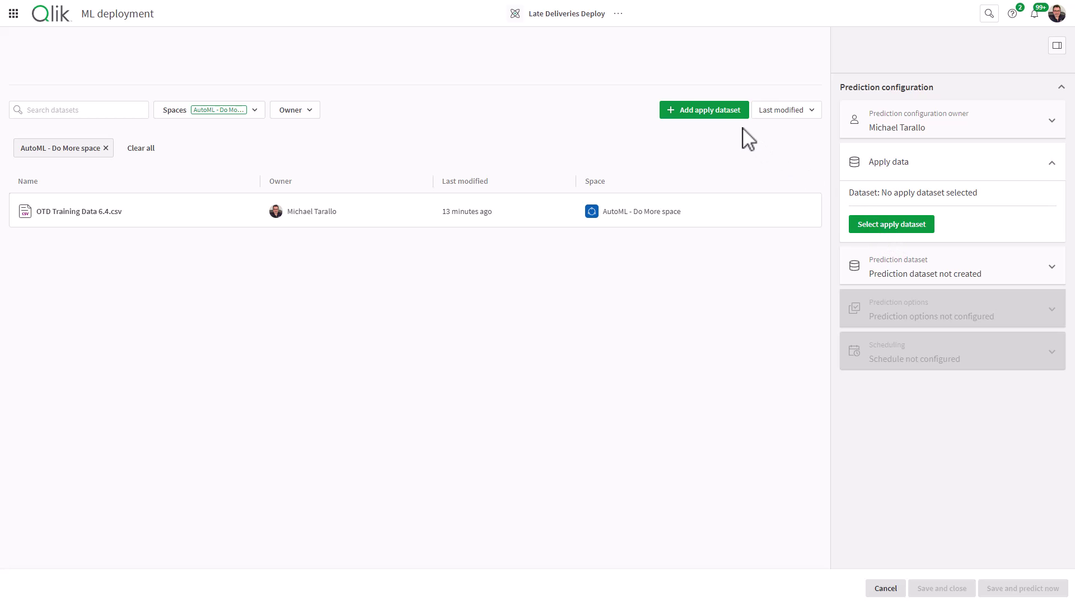
click(724, 116)
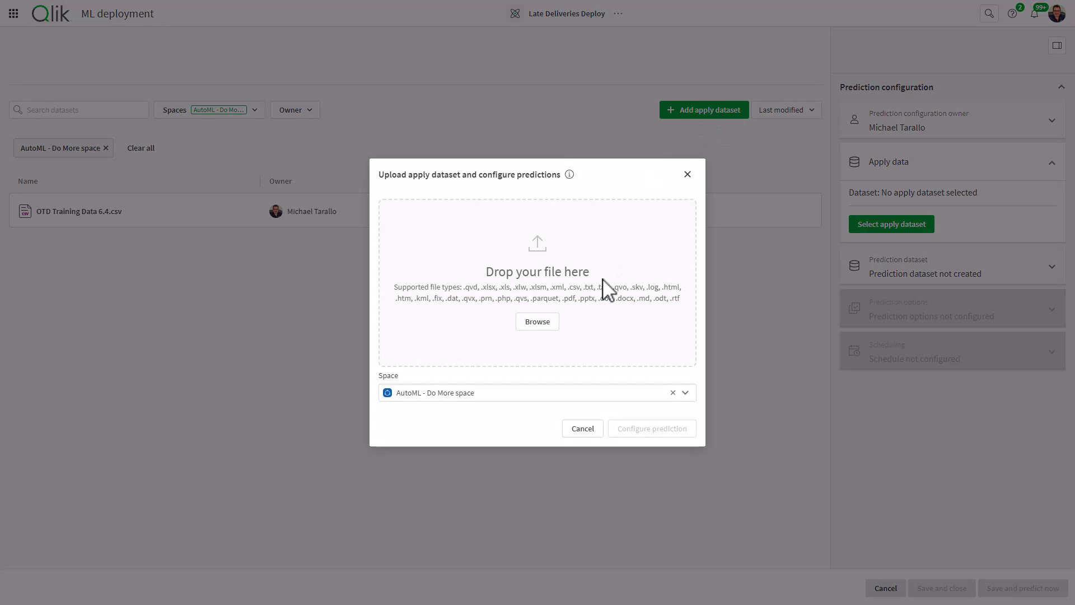
click(537, 324)
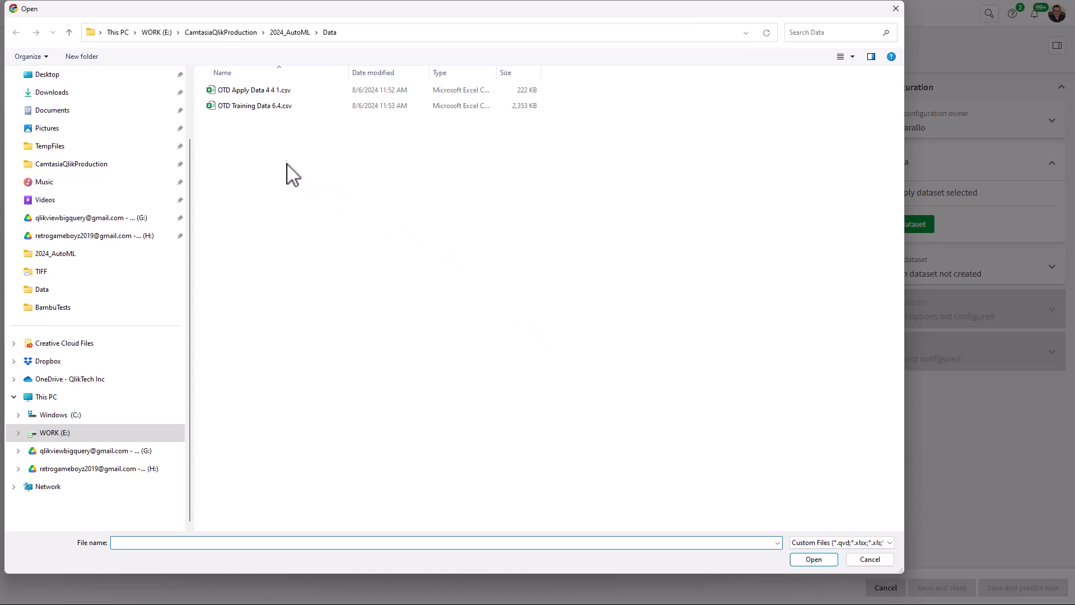
double_click(242, 91)
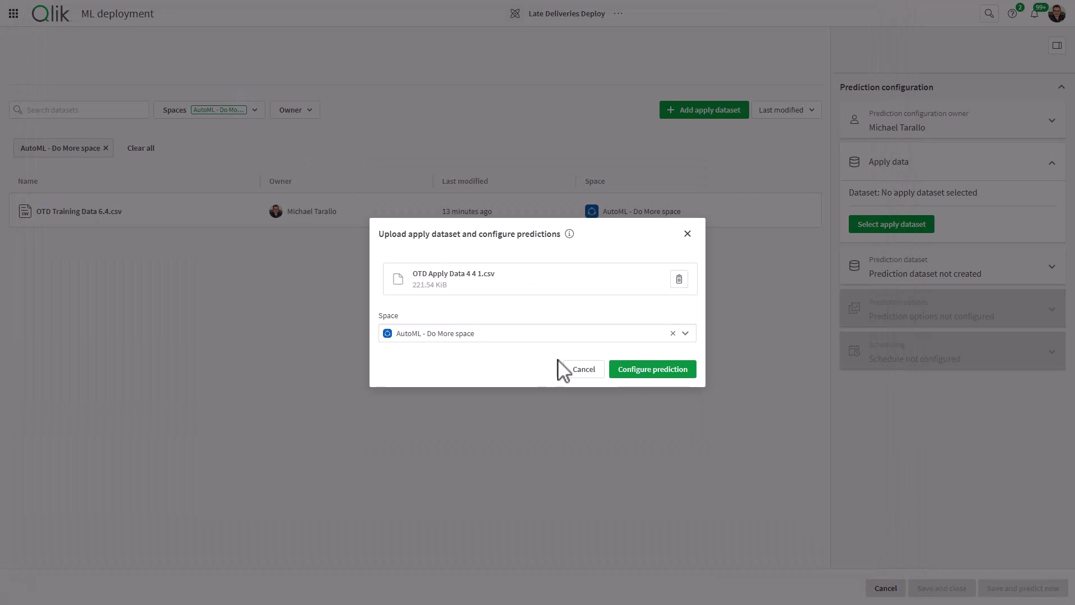
click(649, 373)
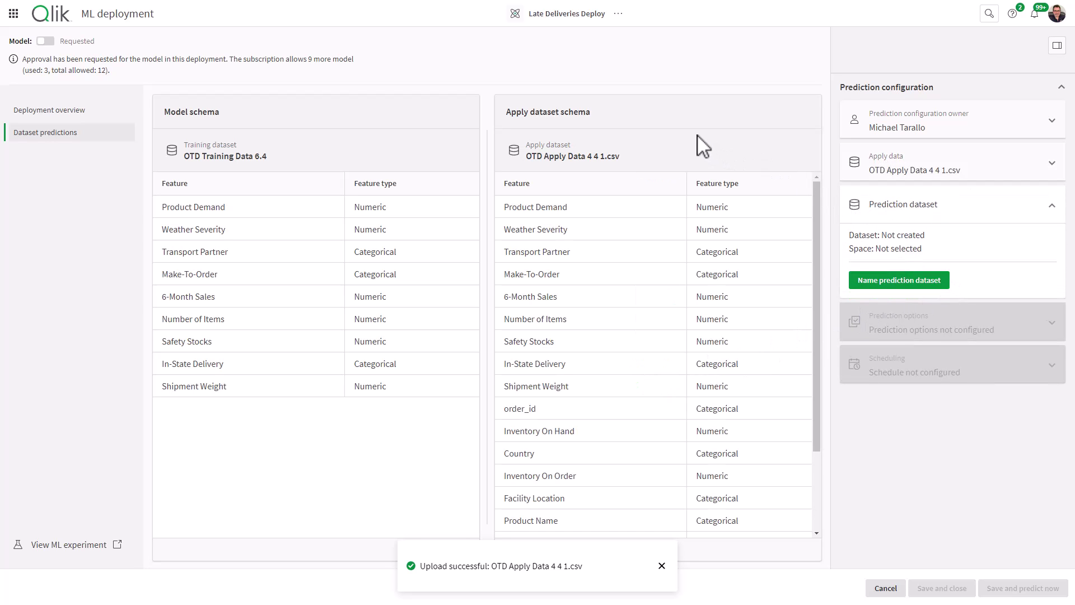
Name the prediction dataset OTD Apply Data 4 4 1_Prediction in .csv format, stored in AutoML - Do More space
click(890, 286)
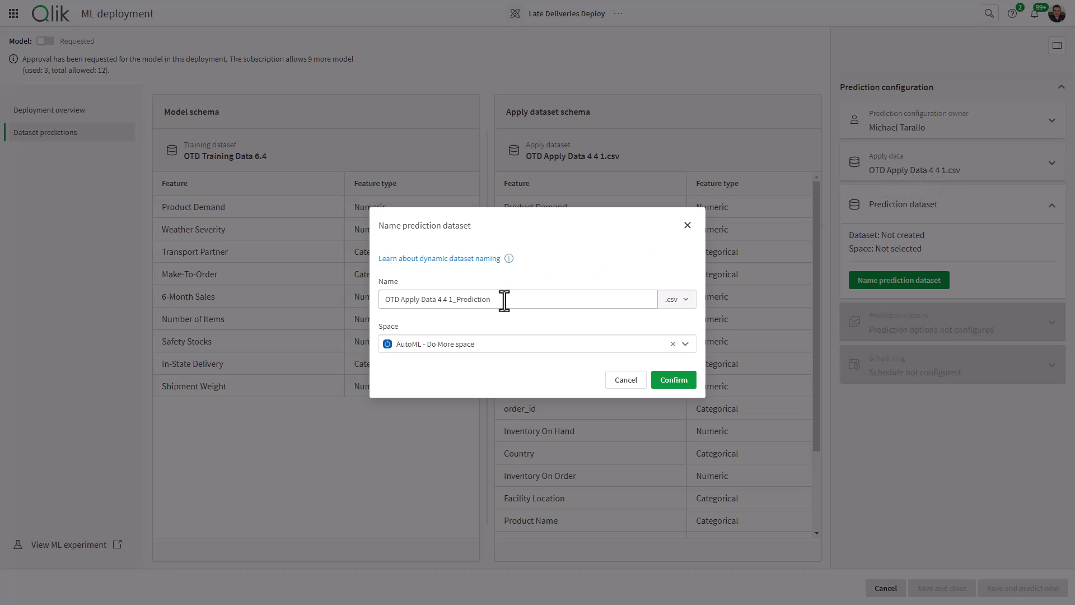
click(684, 304)
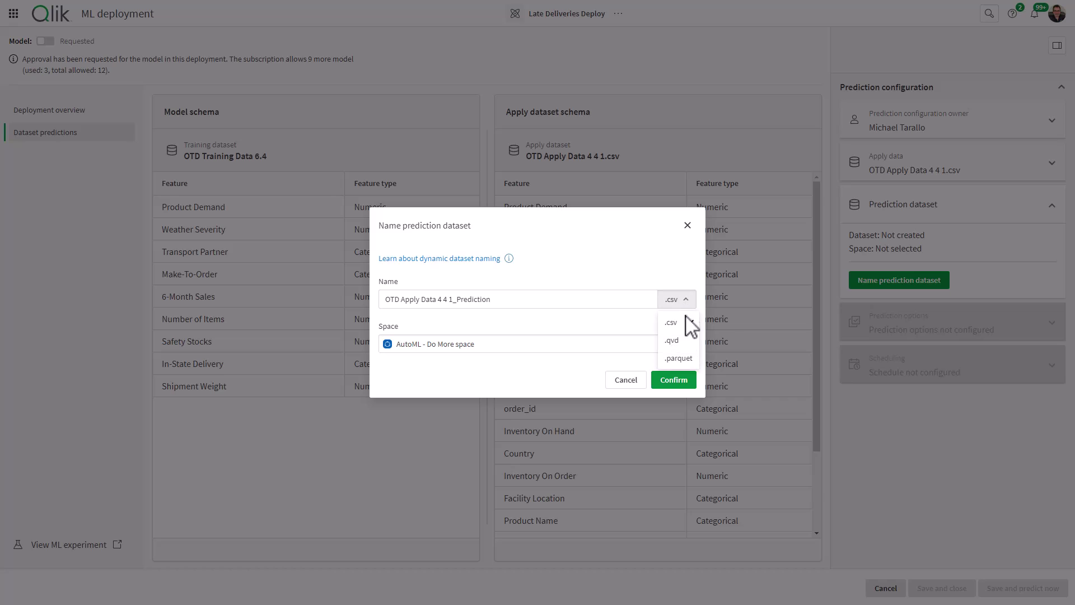
click(684, 321)
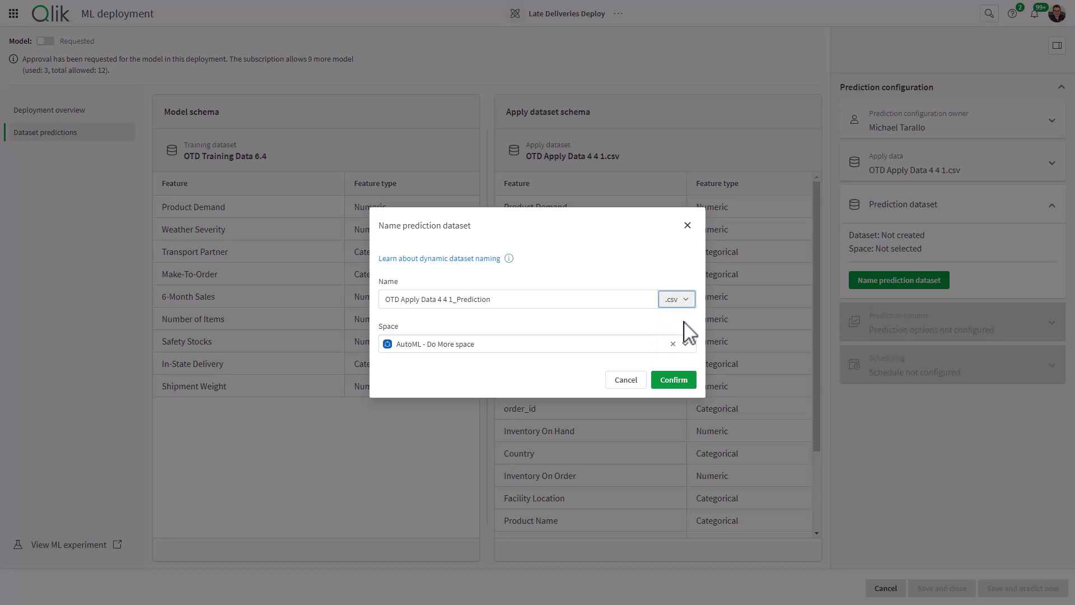
click(690, 382)
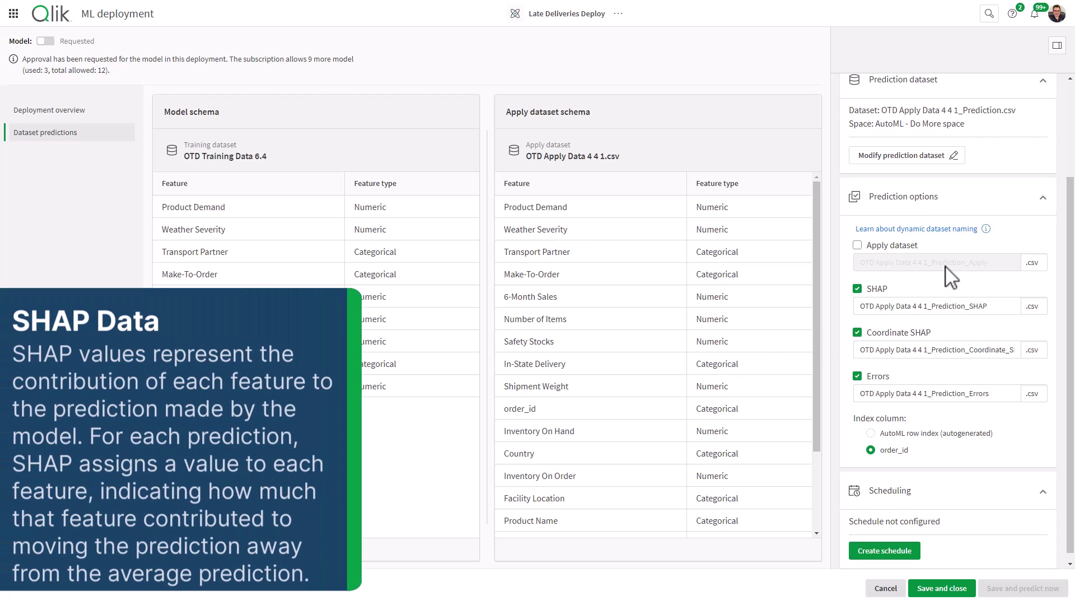
Set the prediction options to generate the SHAP and Coordinate SHAP datasets and exclude the Errors dataset
mouse_move(879, 296)
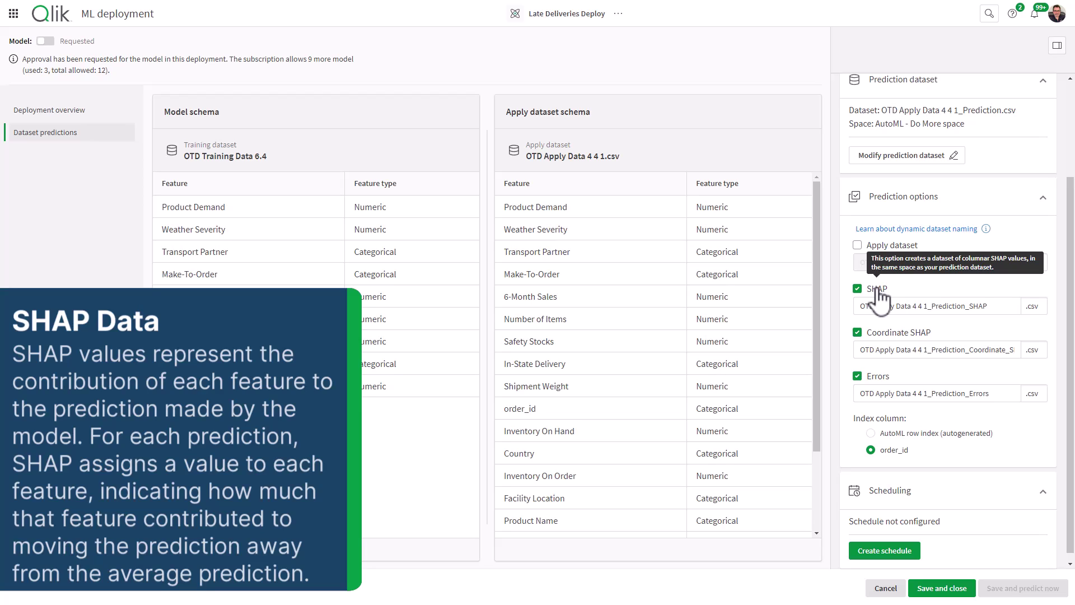
click(877, 288)
click(857, 332)
click(857, 376)
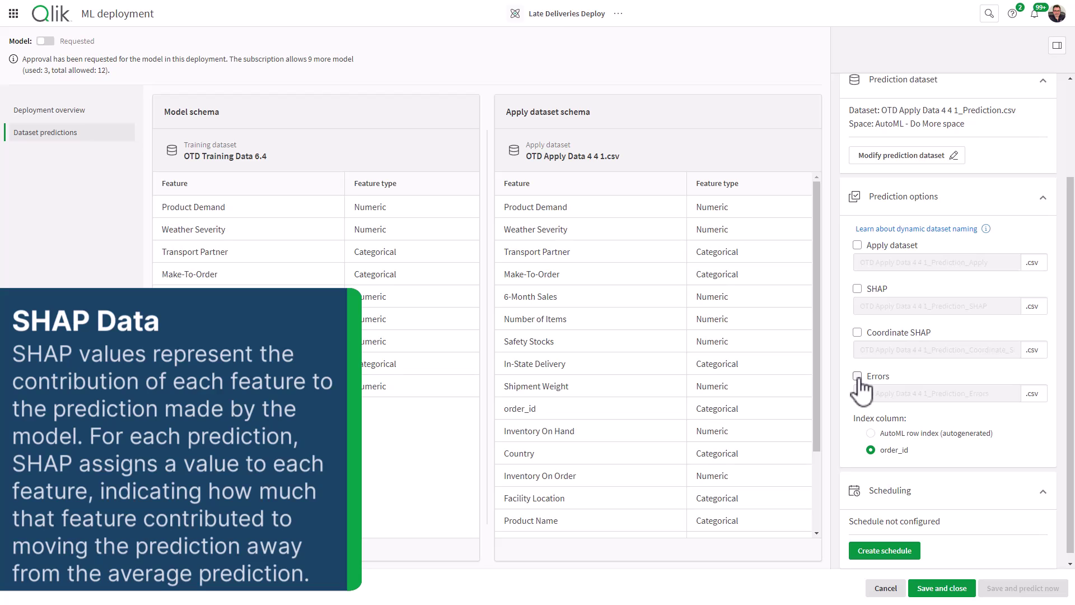
click(857, 289)
click(857, 333)
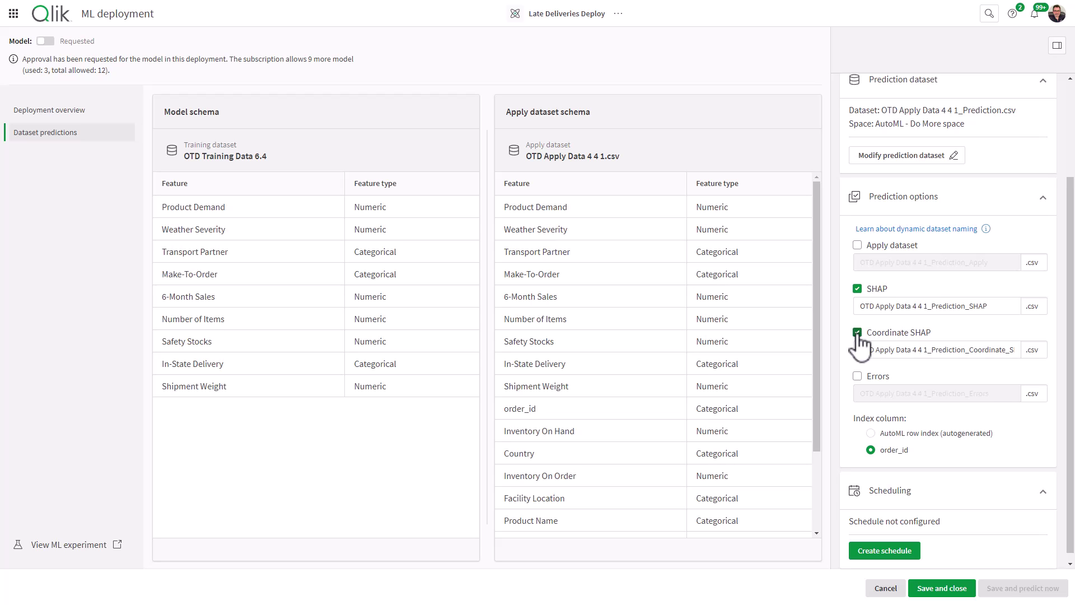
click(889, 308)
click(1034, 310)
click(922, 306)
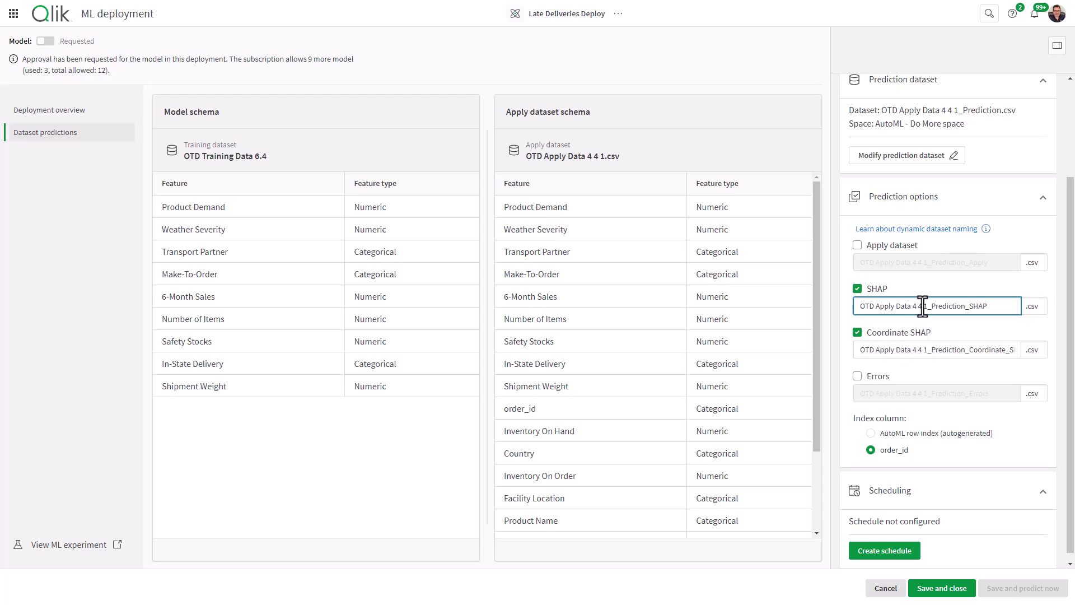
Check the prediction schedule settings without creating a schedule, and save and close the prediction configuration
scroll(925, 330, down, 1)
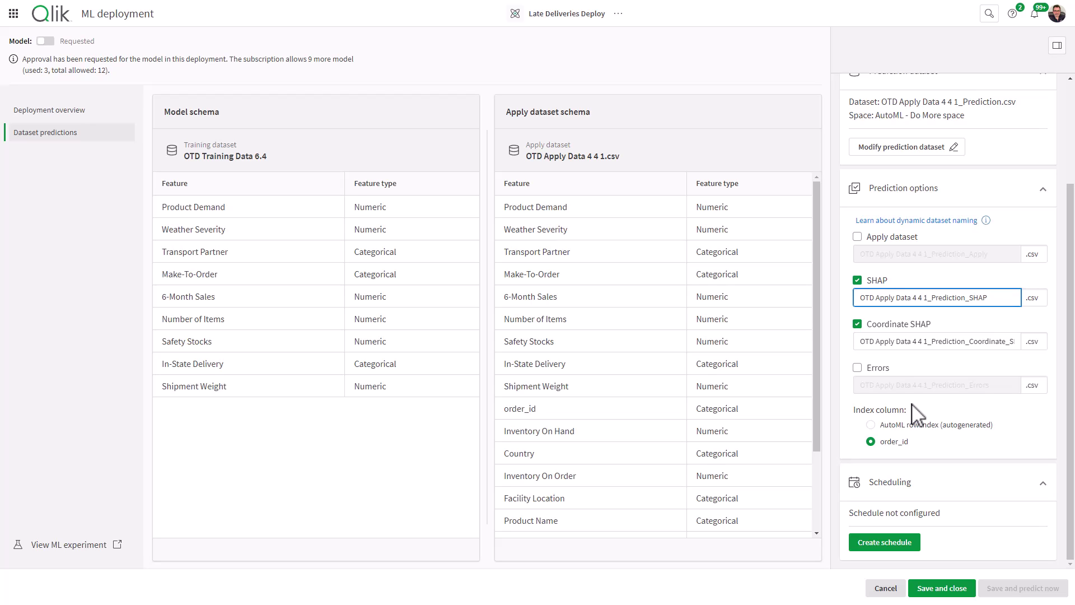
click(884, 542)
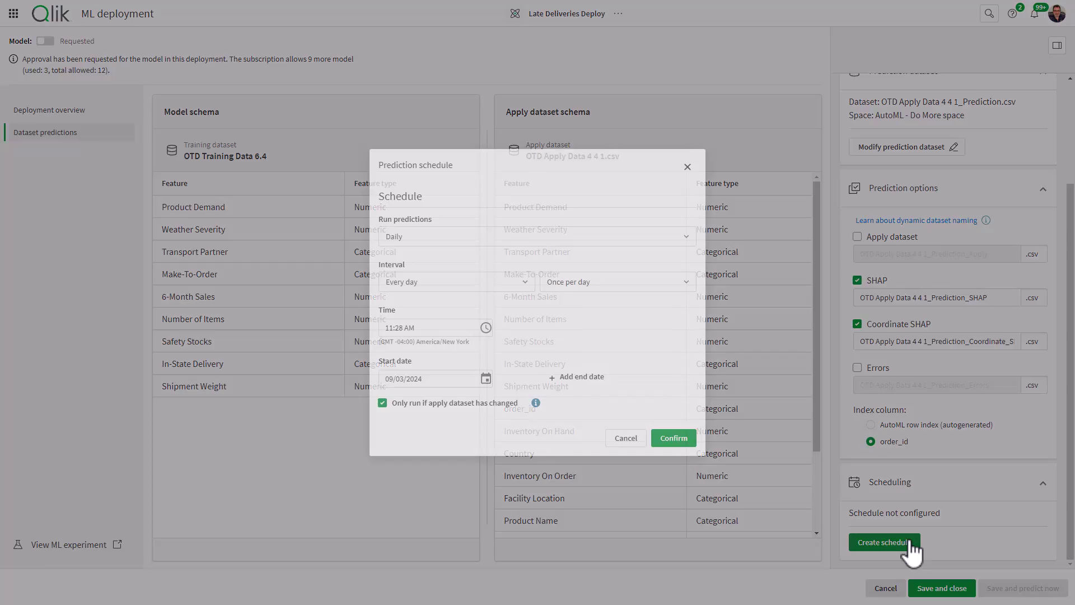
click(632, 439)
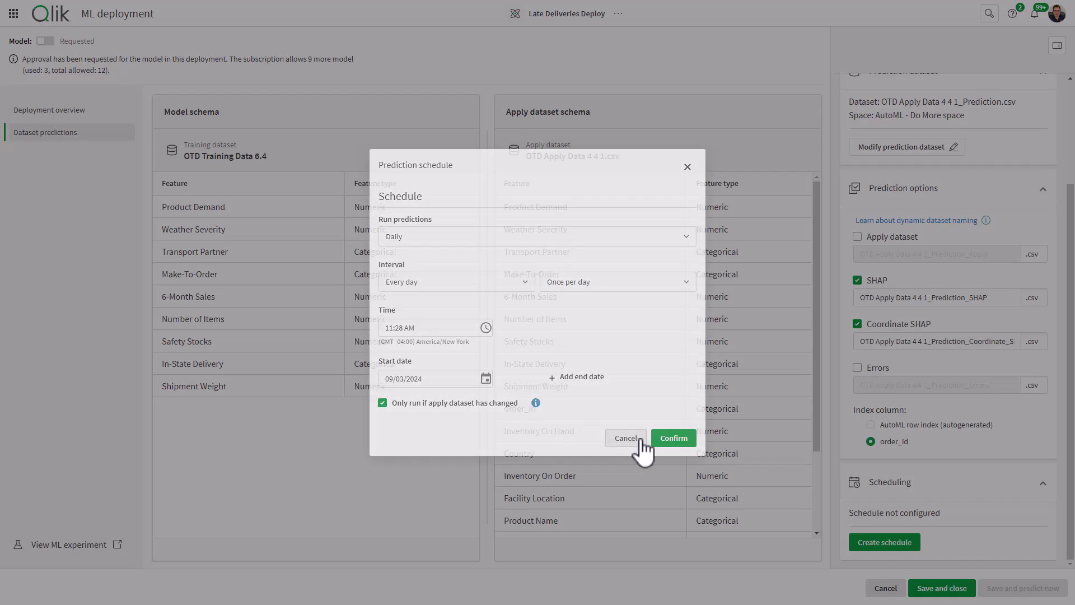
click(948, 589)
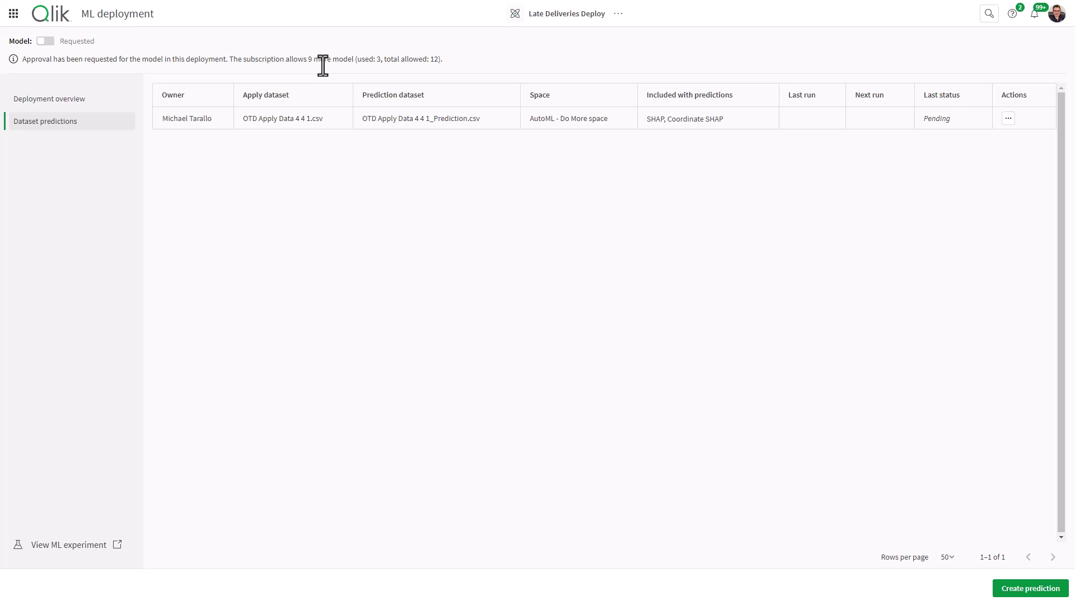
Activate predictions for the deployed model and run the prediction on OTD Apply Data 4 4 1.csv
click(45, 41)
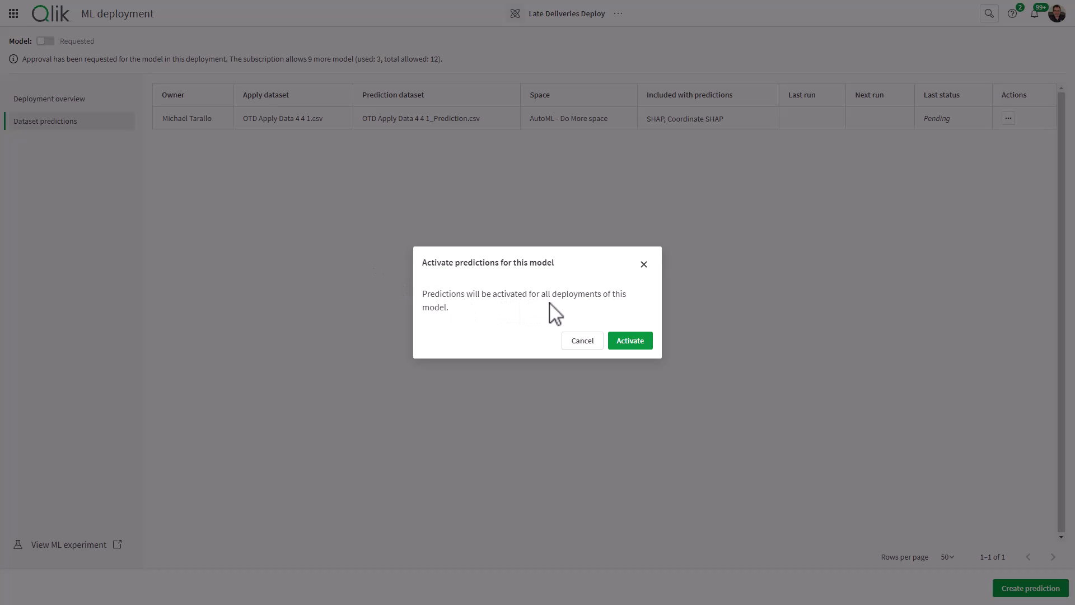
click(626, 341)
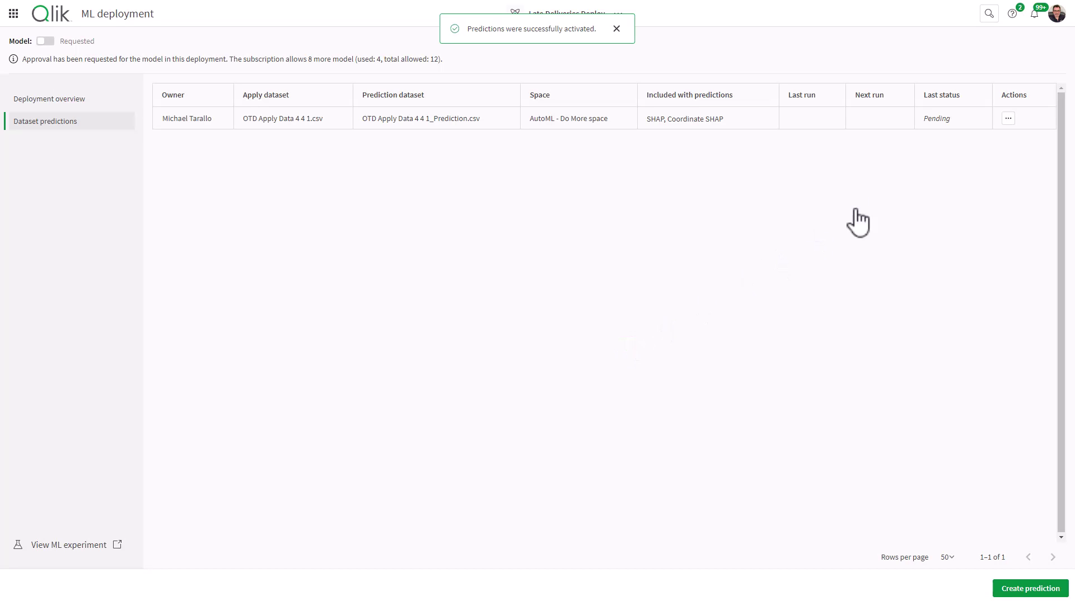
click(1008, 118)
click(977, 139)
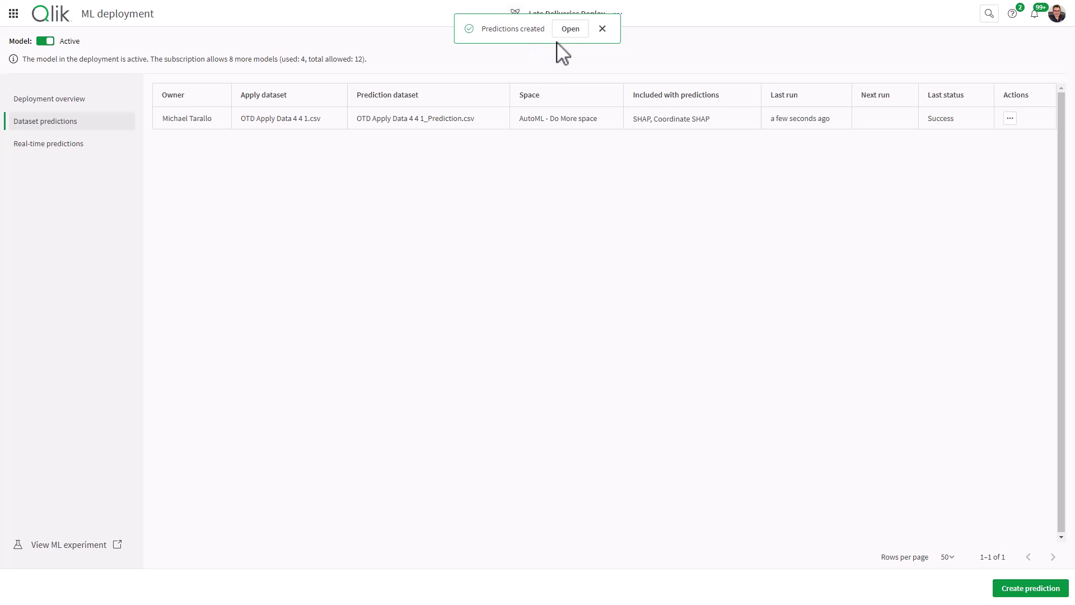
Open the created predictions in the catalog and extend the type filter with ML deployments and ML experiments
click(569, 30)
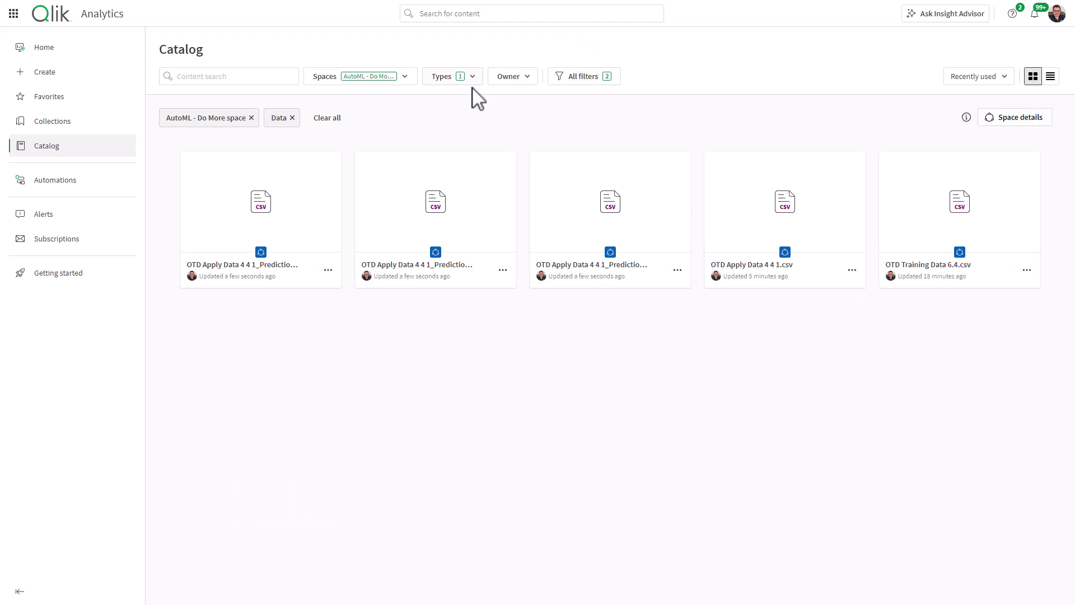
click(472, 78)
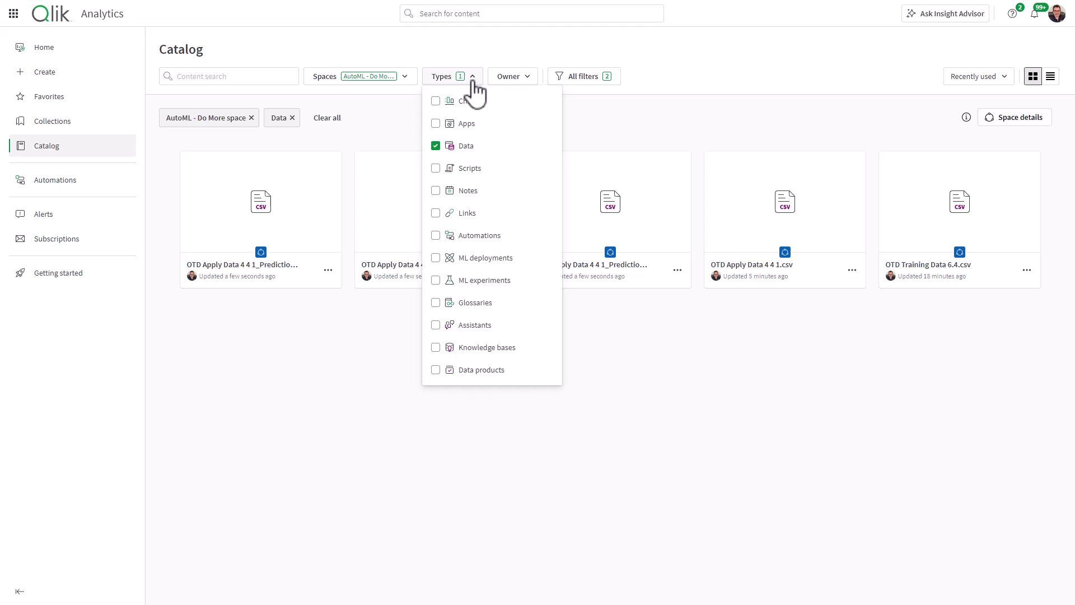
click(436, 259)
click(436, 280)
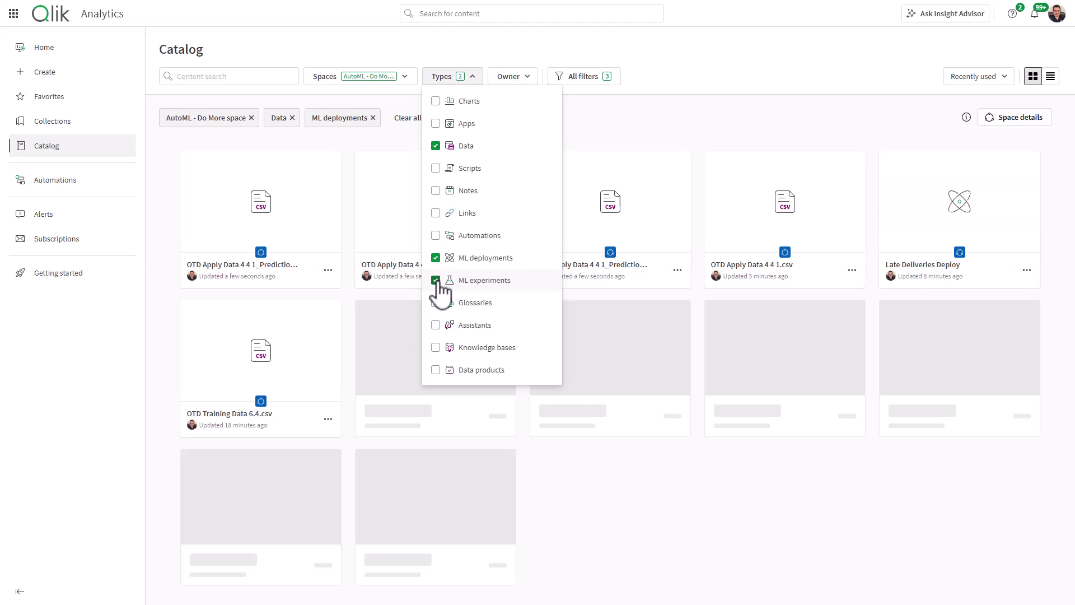
click(828, 489)
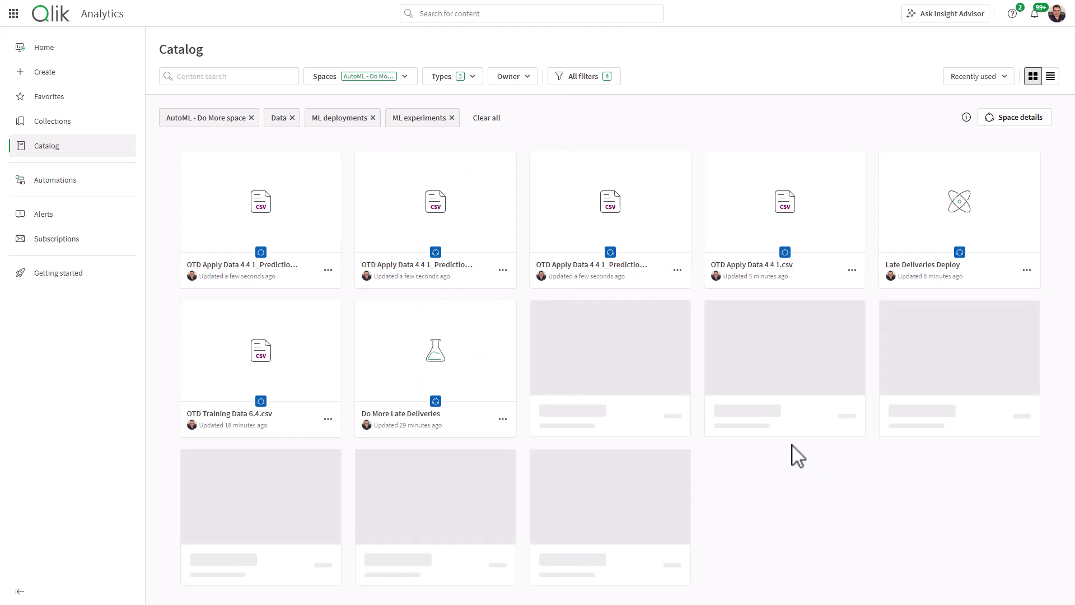
Examine the full names of the prediction, apply and training datasets, the ML deployment and the ML experiment in the catalog
mouse_move(296, 270)
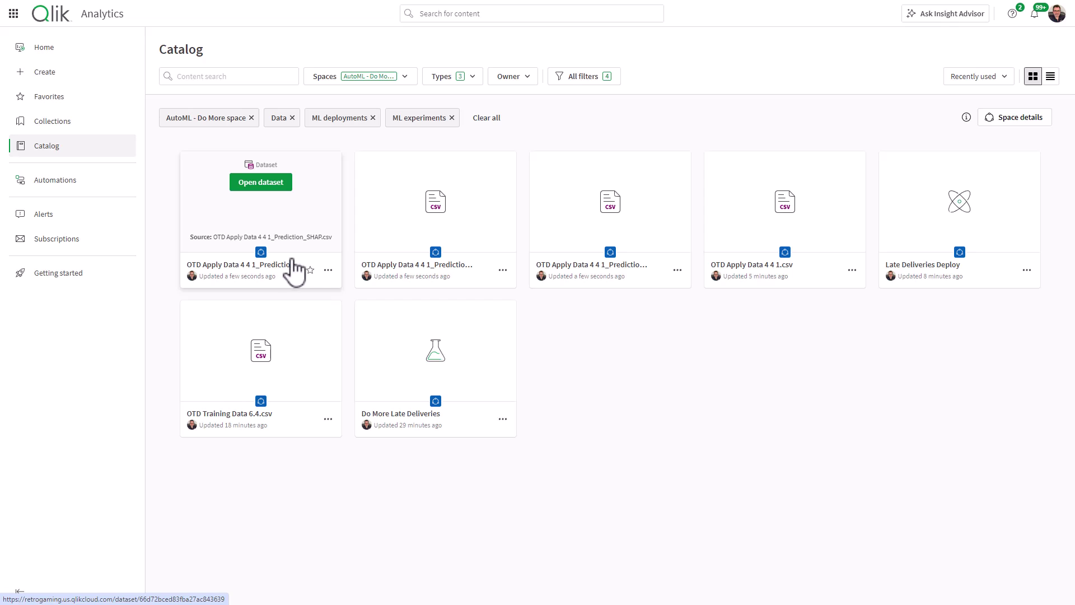
mouse_move(457, 276)
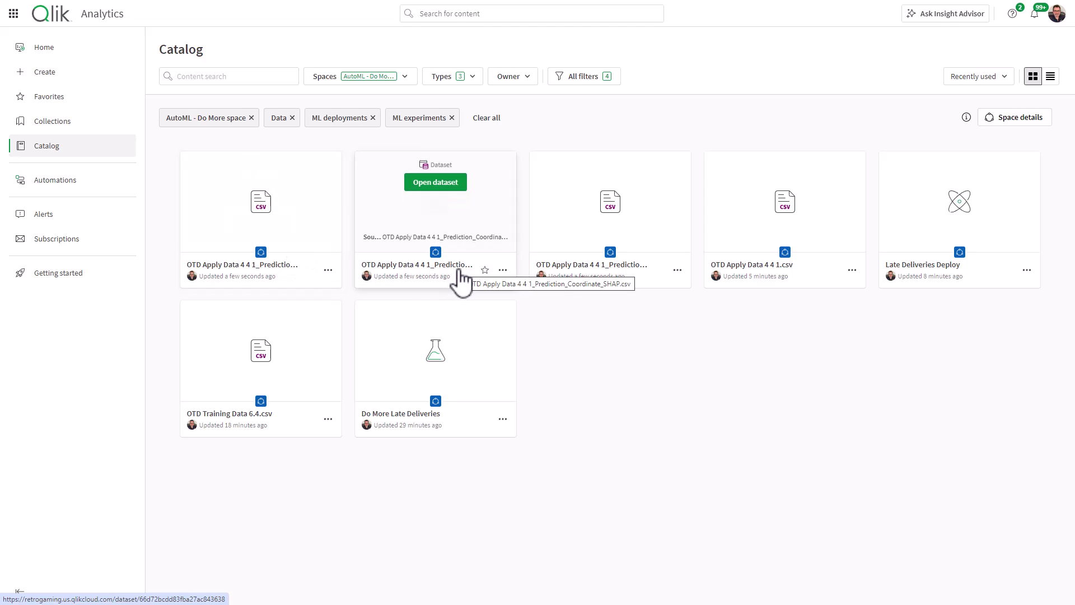
mouse_move(595, 280)
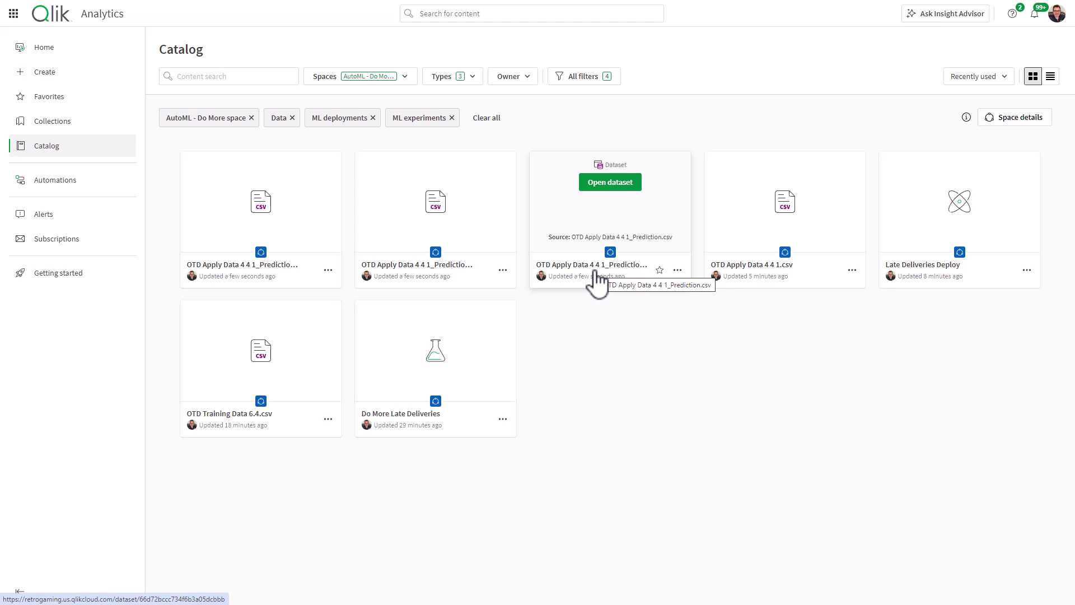
mouse_move(770, 279)
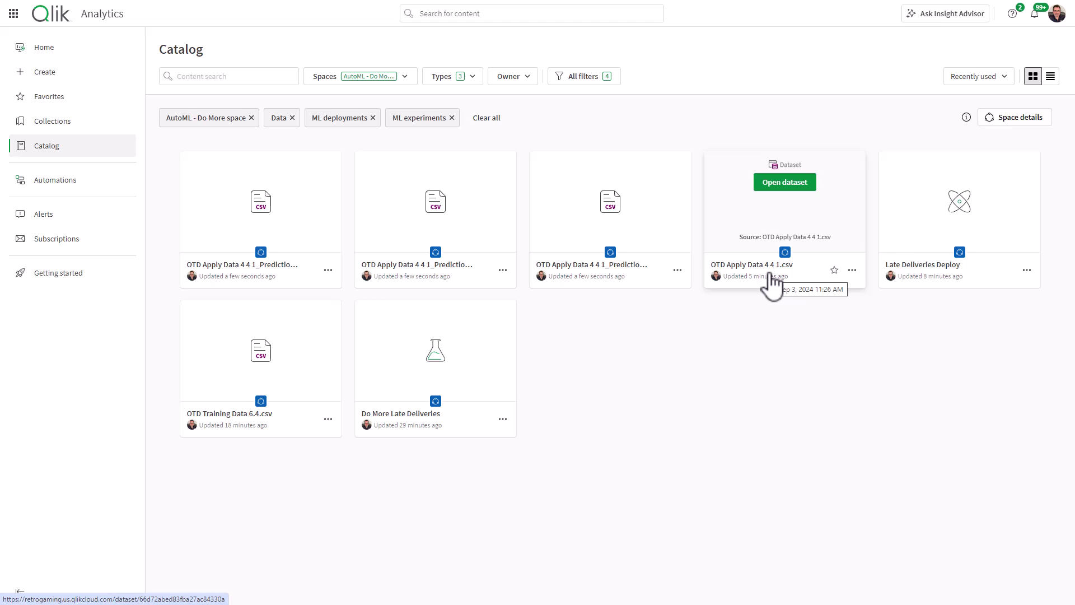
mouse_move(955, 289)
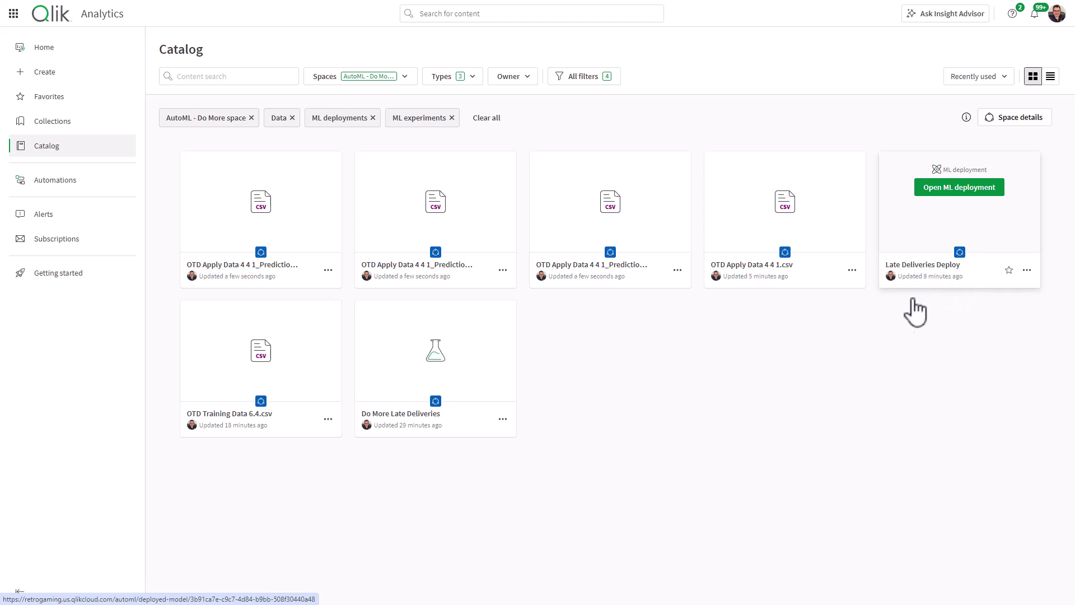
mouse_move(391, 432)
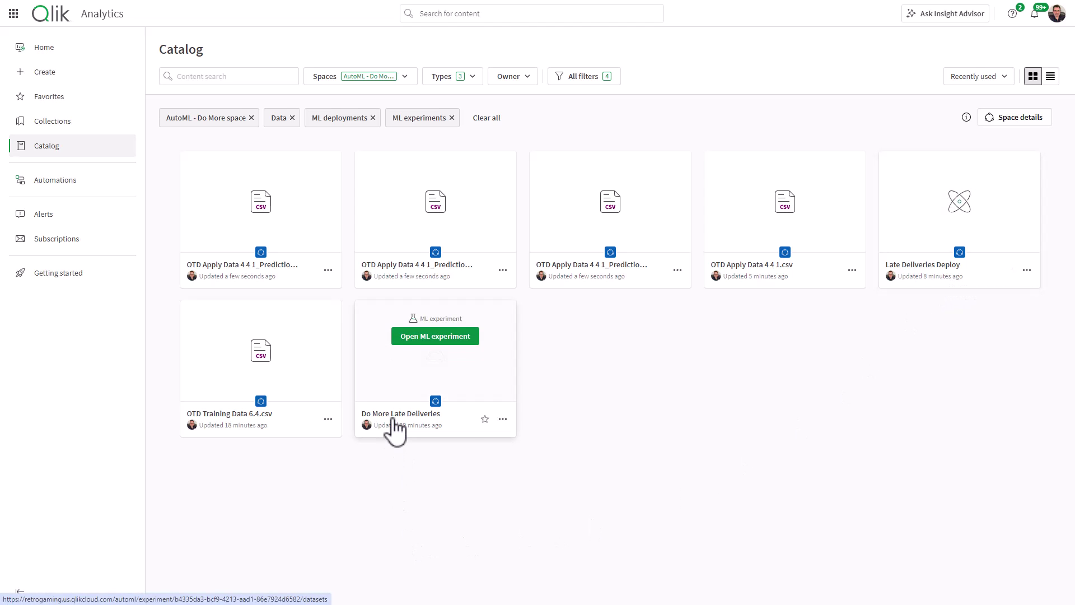
mouse_move(224, 431)
Open the page for creating new analytics content
click(56, 76)
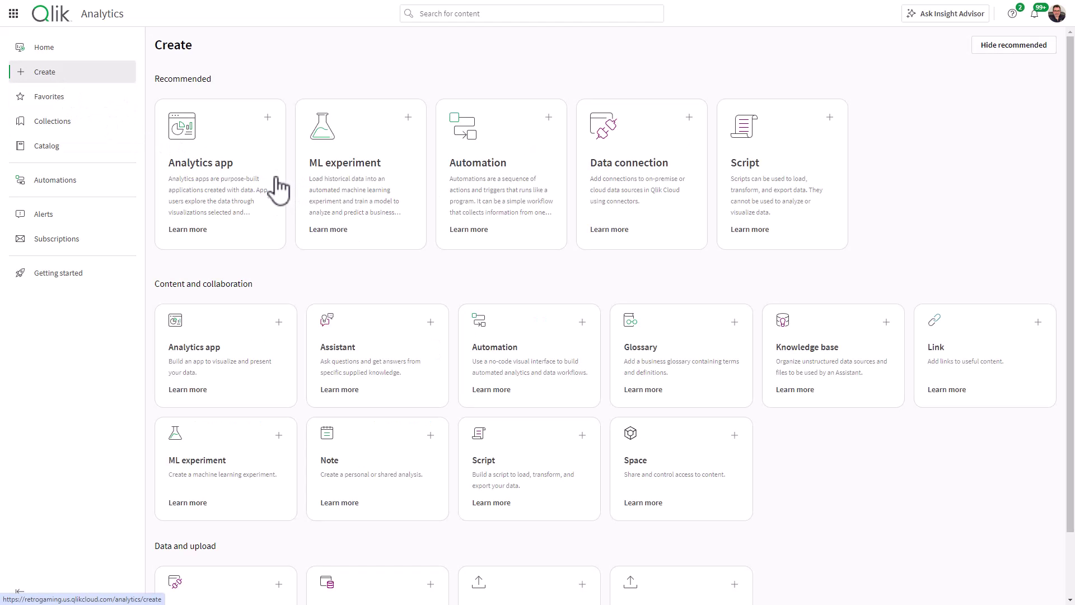